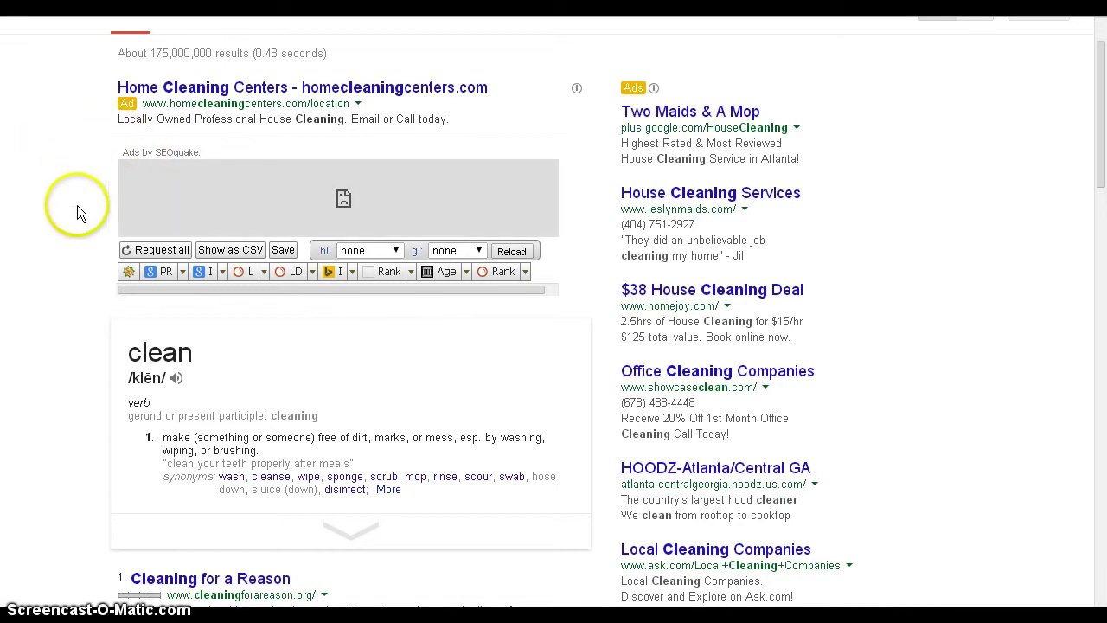
{"action": "scroll", "coordinate": [77, 203], "scroll_direction": "up", "scroll_amount": 1}
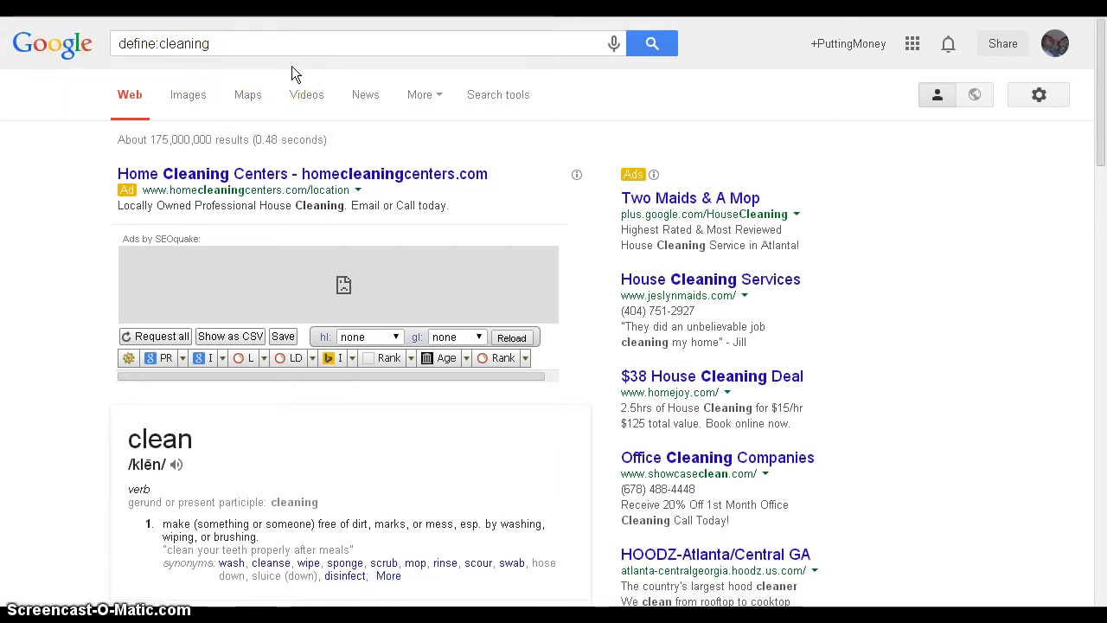
{"action": "left_click", "coordinate": [138, 43]}
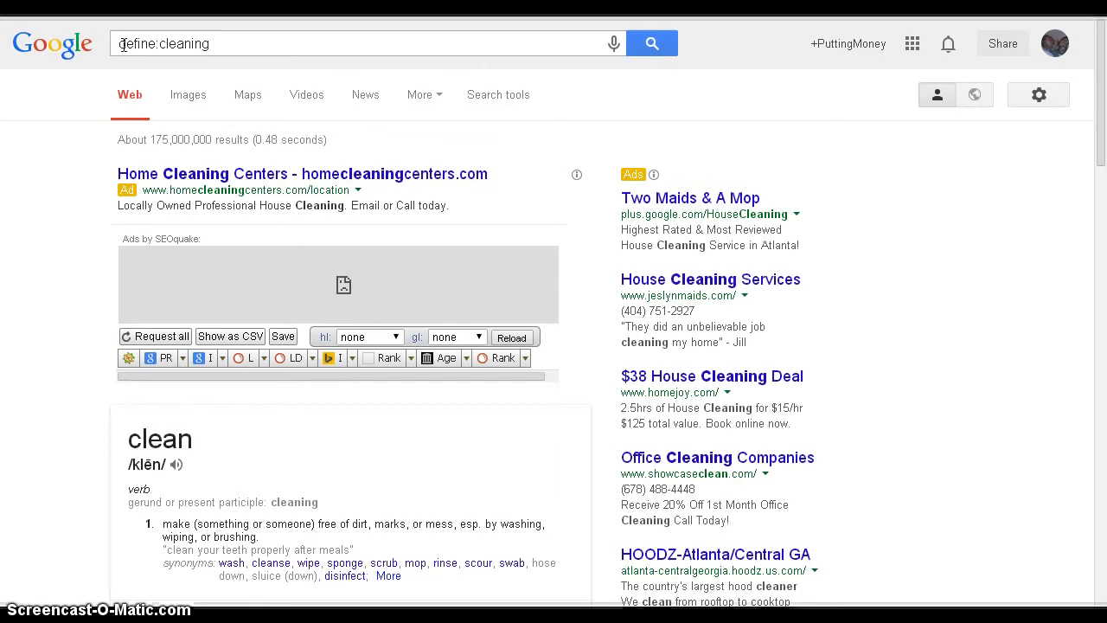
{"action": "left_click", "coordinate": [113, 50]}
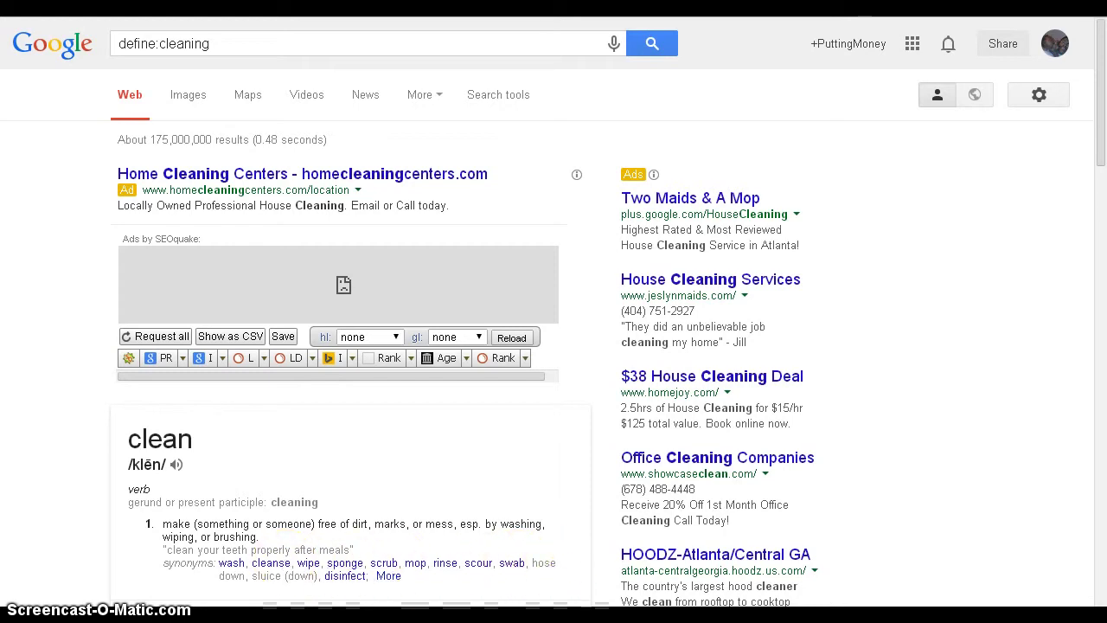
Step: Switch to the "keywords for cleaning" Word document and shrink and move its window so the cleaning synonyms in the browser stay visible
{"action": "key", "text": "alt+Tab"}
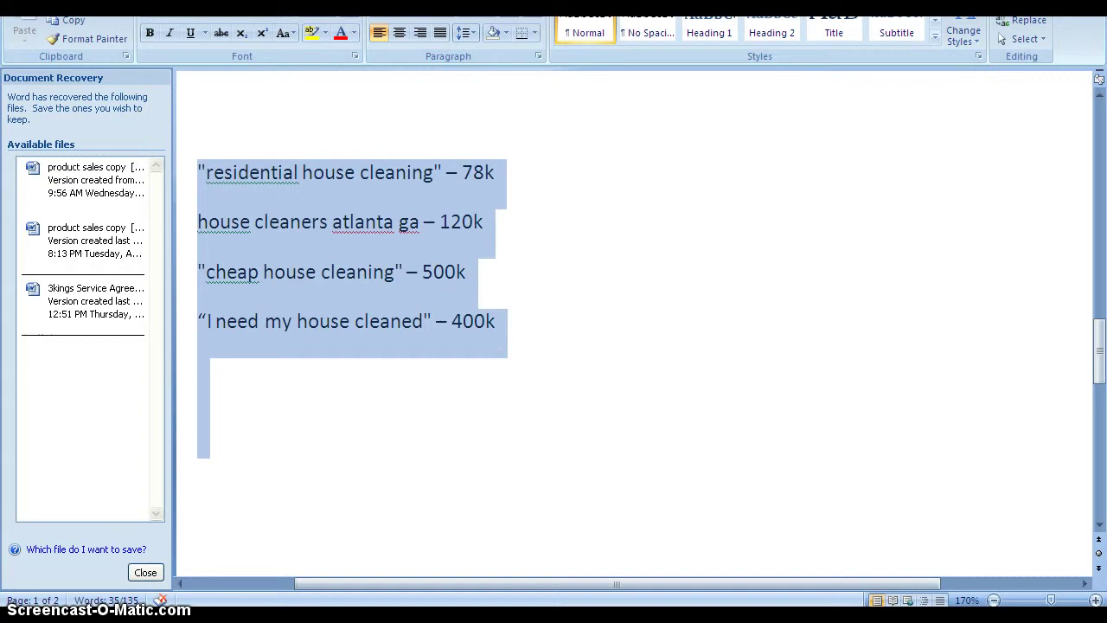
{"action": "key", "text": "super+Down"}
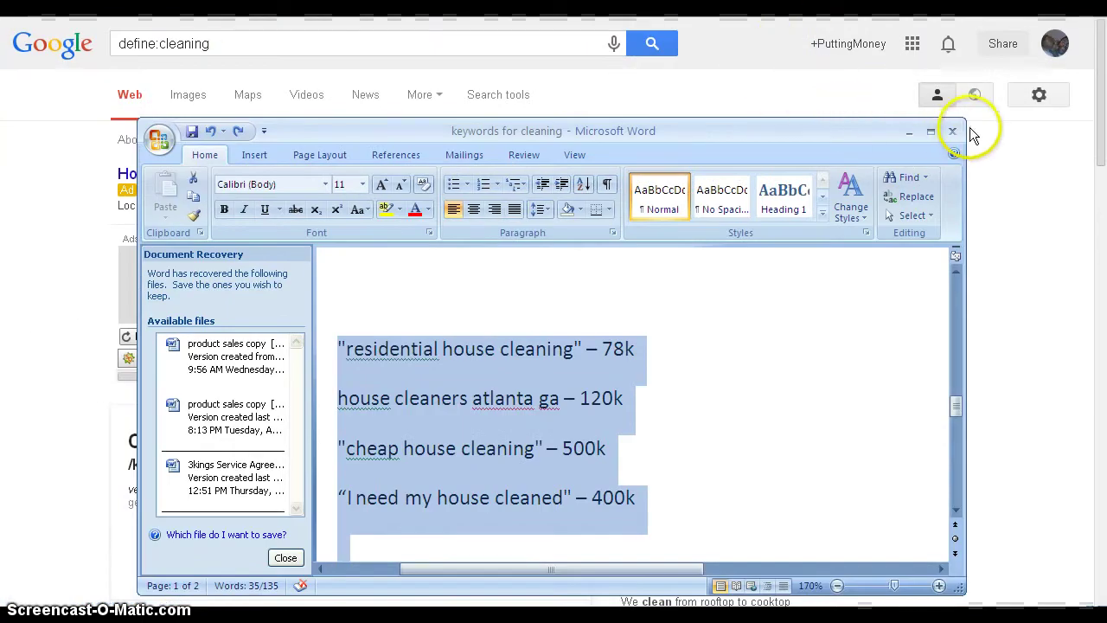
{"action": "left_click_drag", "start_coordinate": [964, 118], "coordinate": [683, 110]}
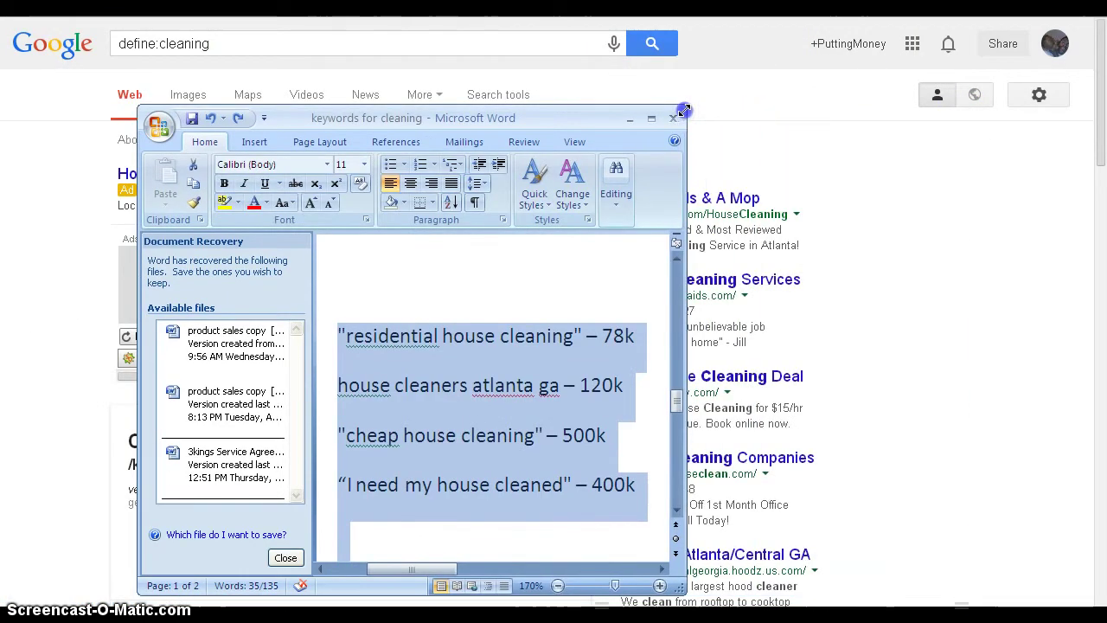
{"action": "left_click_drag", "start_coordinate": [554, 109], "coordinate": [858, 70]}
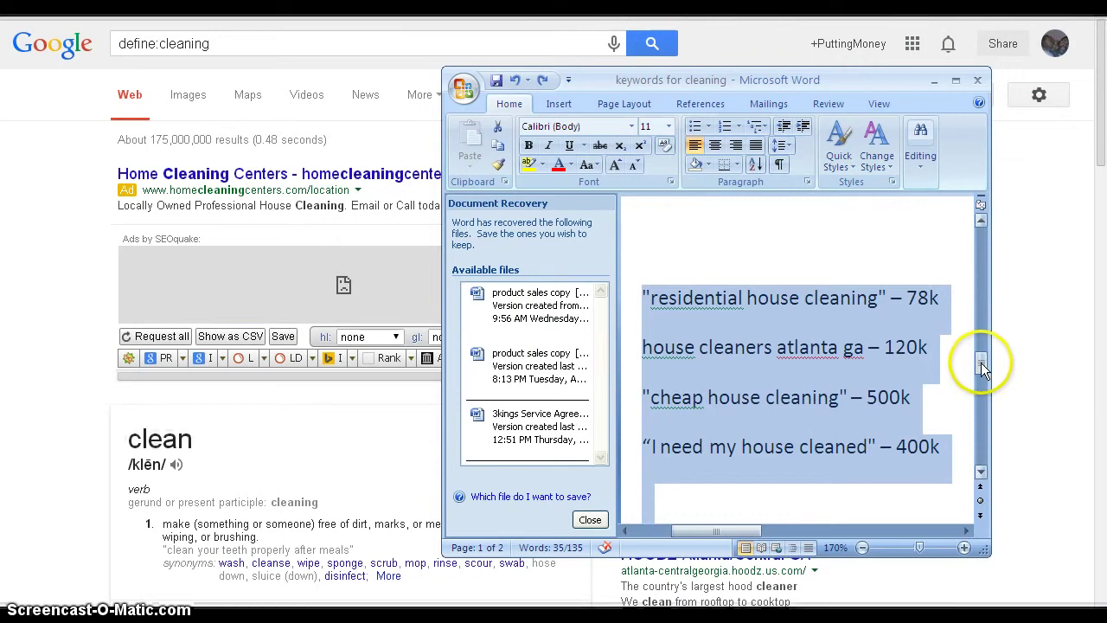
Step: Insert two blank lines at the start of the document, above the "help my house is a mess" keyword paragraph
{"action": "left_click_drag", "start_coordinate": [981, 362], "coordinate": [981, 238]}
{"action": "left_click", "coordinate": [674, 285]}
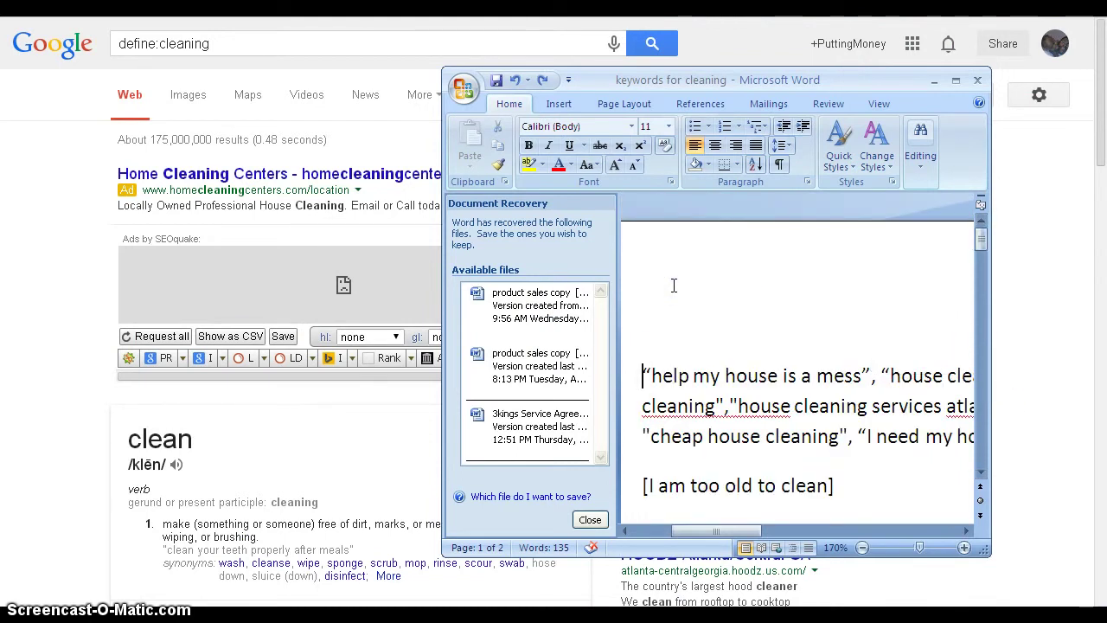
{"action": "key", "text": "Return"}
{"action": "key", "text": "Return"}
{"action": "key", "text": "Up"}
{"action": "key", "text": "Up"}
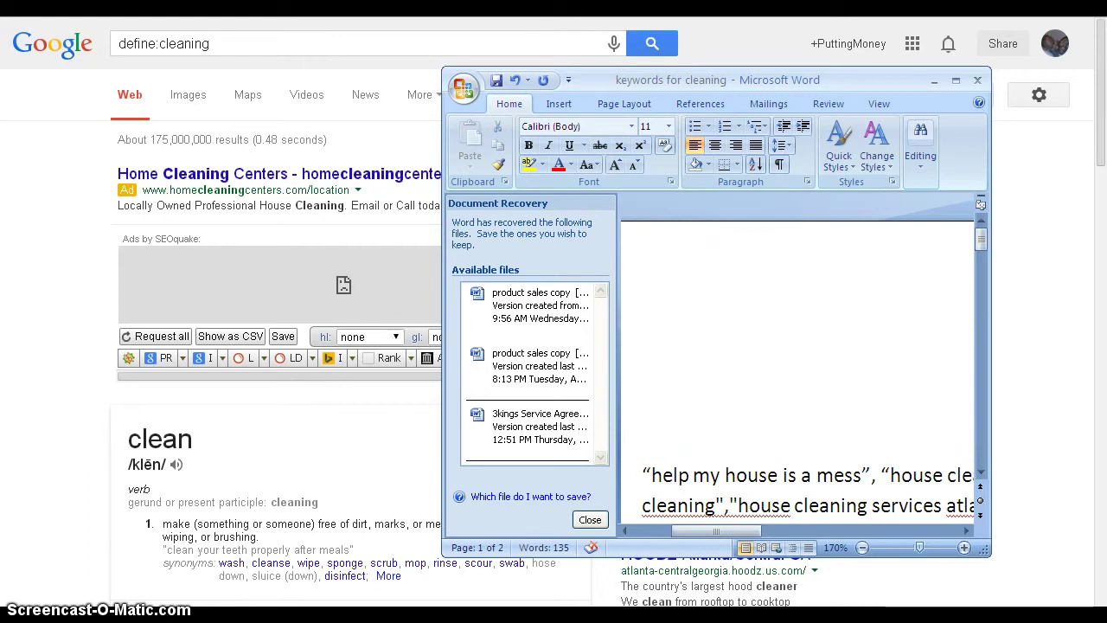
Step: Write "Wash, cleanse, wipe, scrub, mop, rinse" on the first blank line and start a new line below it
{"action": "type", "text": "wash, "}
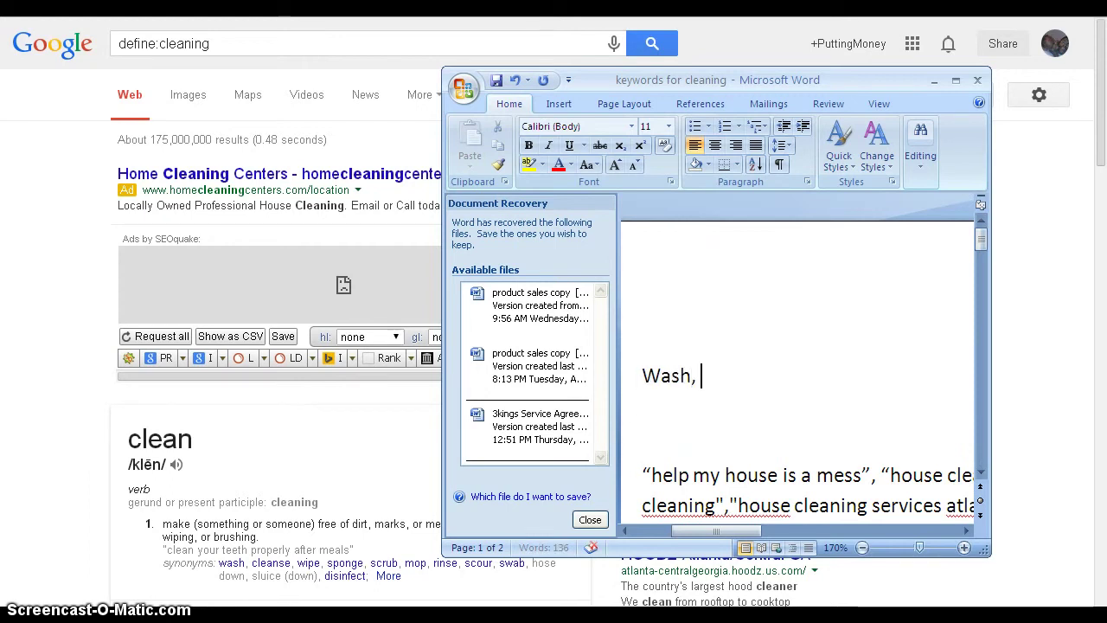
{"action": "type", "text": "c"}
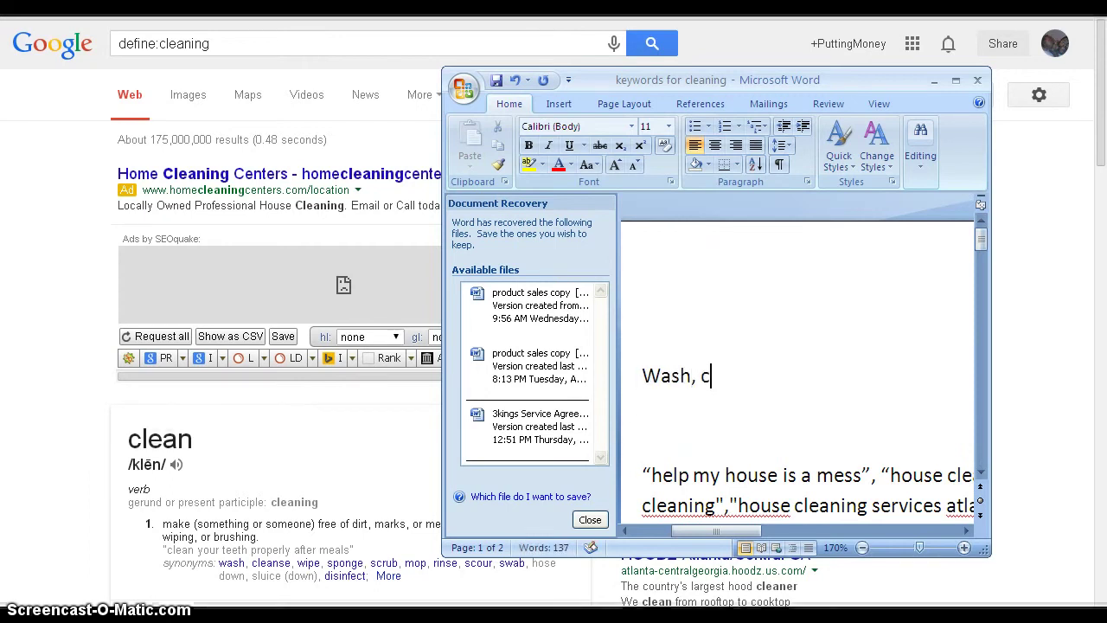
{"action": "type", "text": "leanse"}
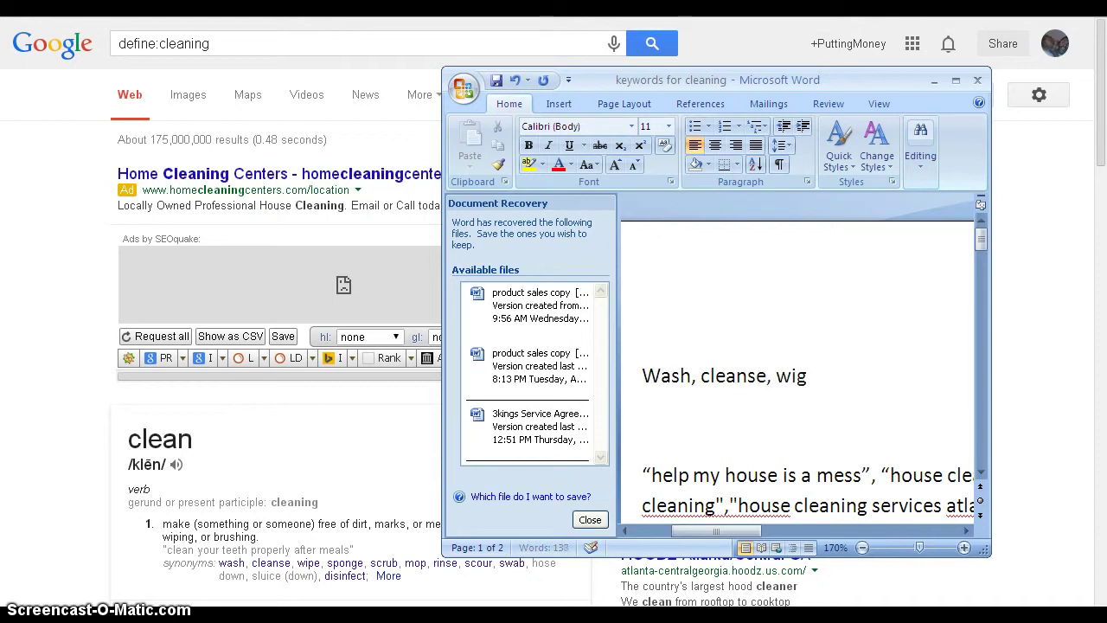
{"action": "type", "text": ", wif"}
{"action": "key", "text": "BackSpace"}
{"action": "type", "text": "pe"}
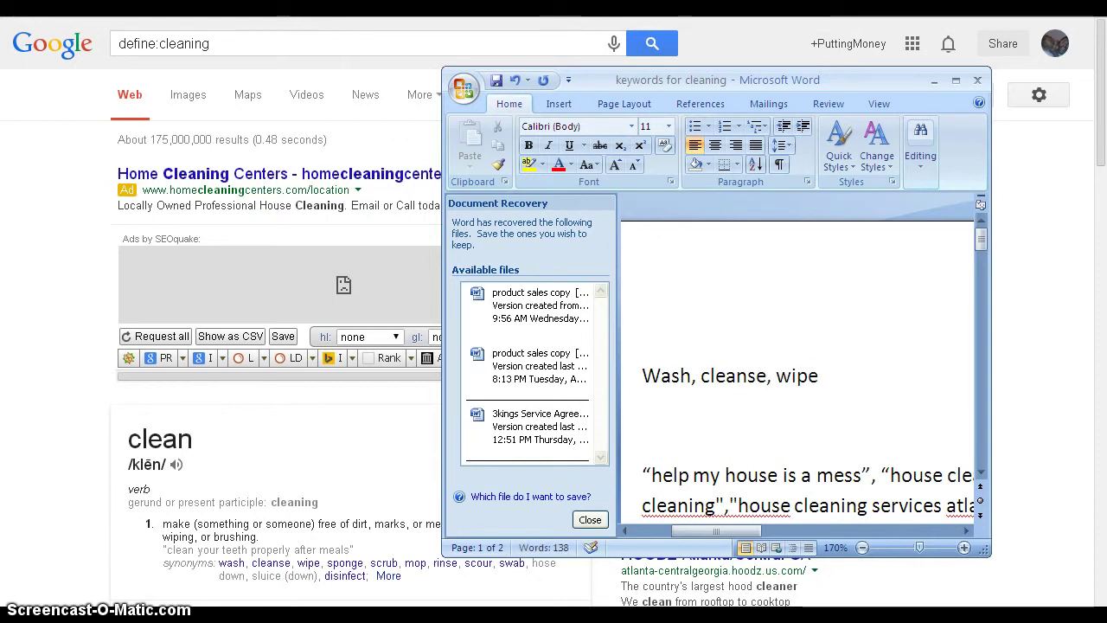
{"action": "type", "text": ", scri"}
{"action": "key", "text": "BackSpace"}
{"action": "type", "text": "u"}
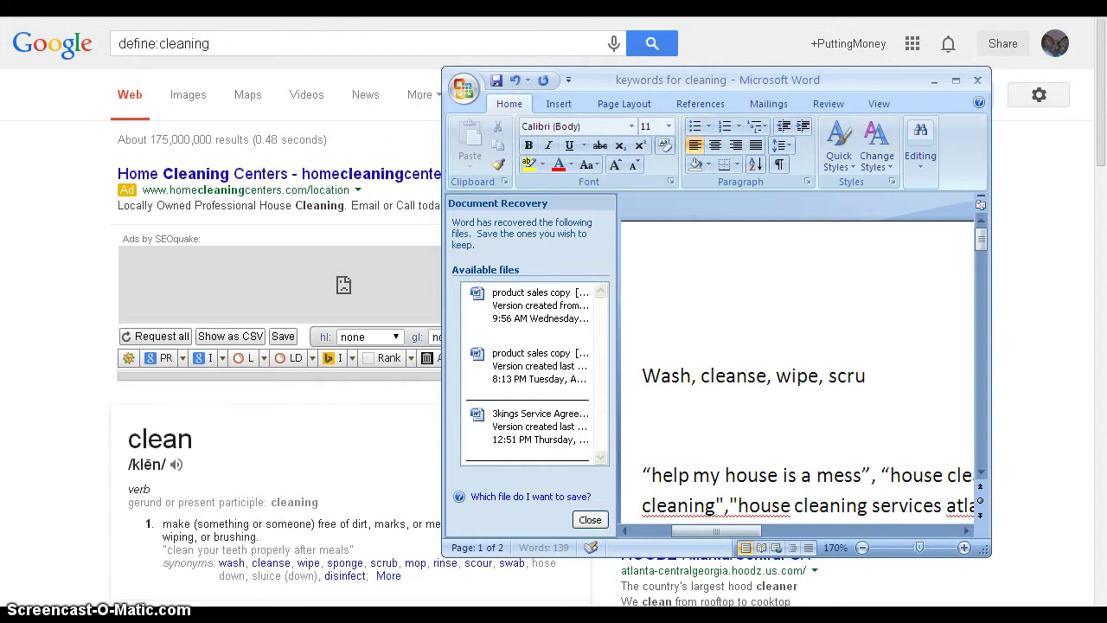
{"action": "type", "text": "b, mop, ri"}
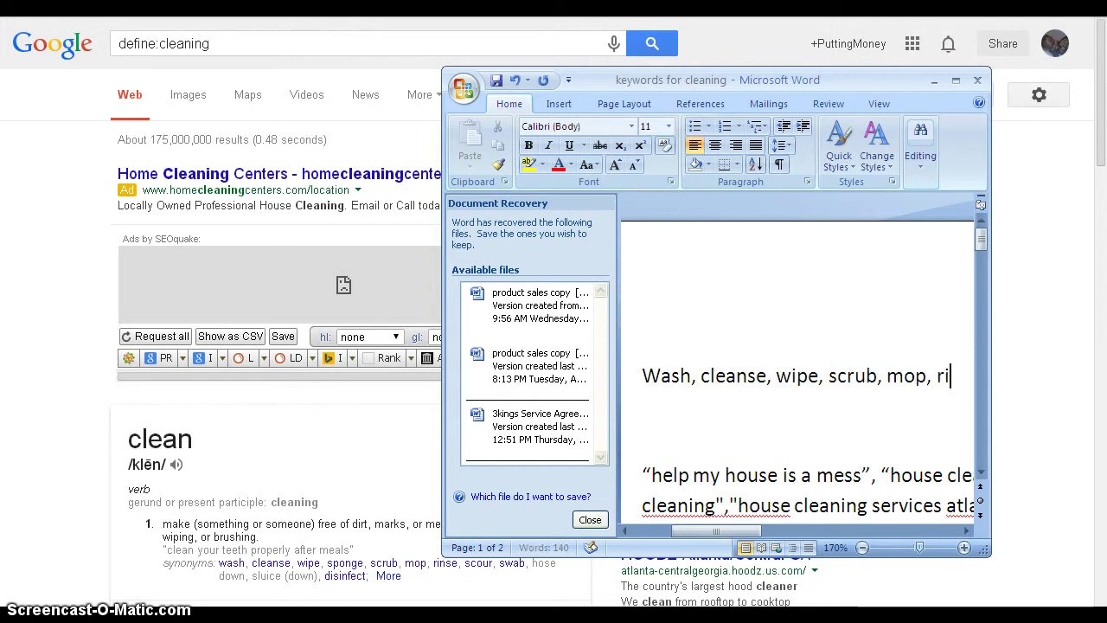
{"action": "type", "text": "nse, s"}
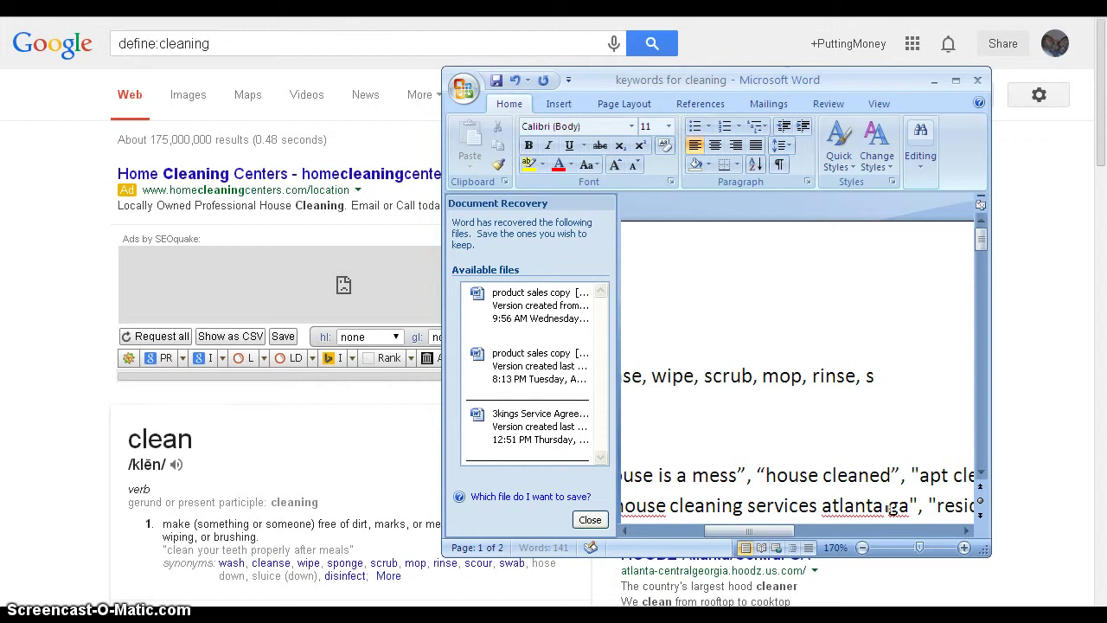
{"action": "type", "text": "co"}
{"action": "key", "text": "BackSpace"}
{"action": "key", "text": "Return"}
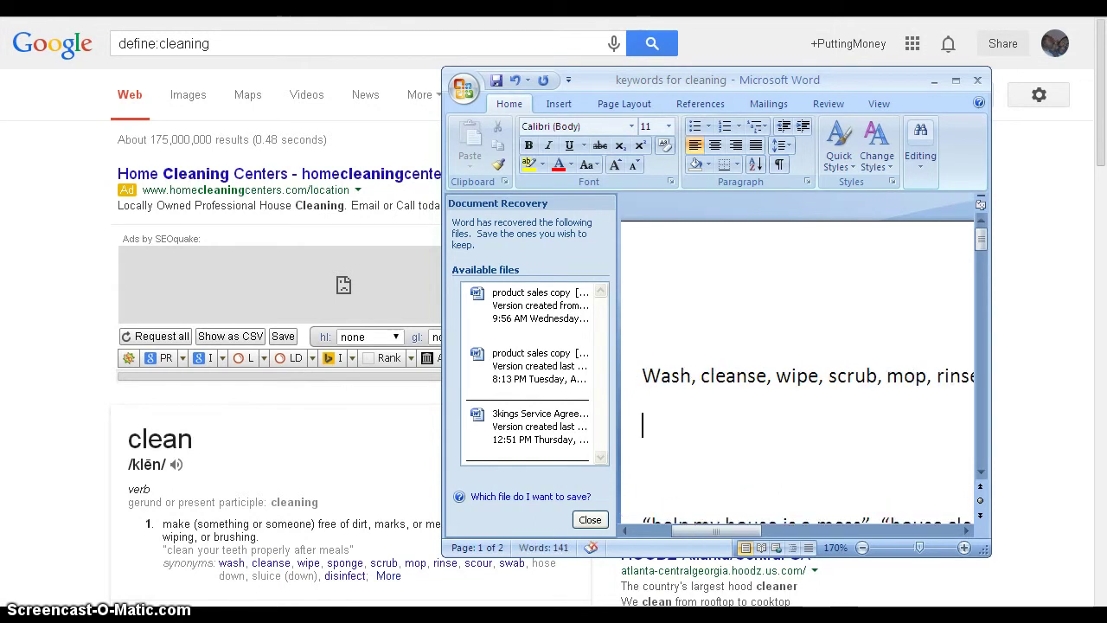
Step: Write "Scour, swab. Hose down, disinfect." on the line below the first row of synonyms
{"action": "type", "text": "scou"}
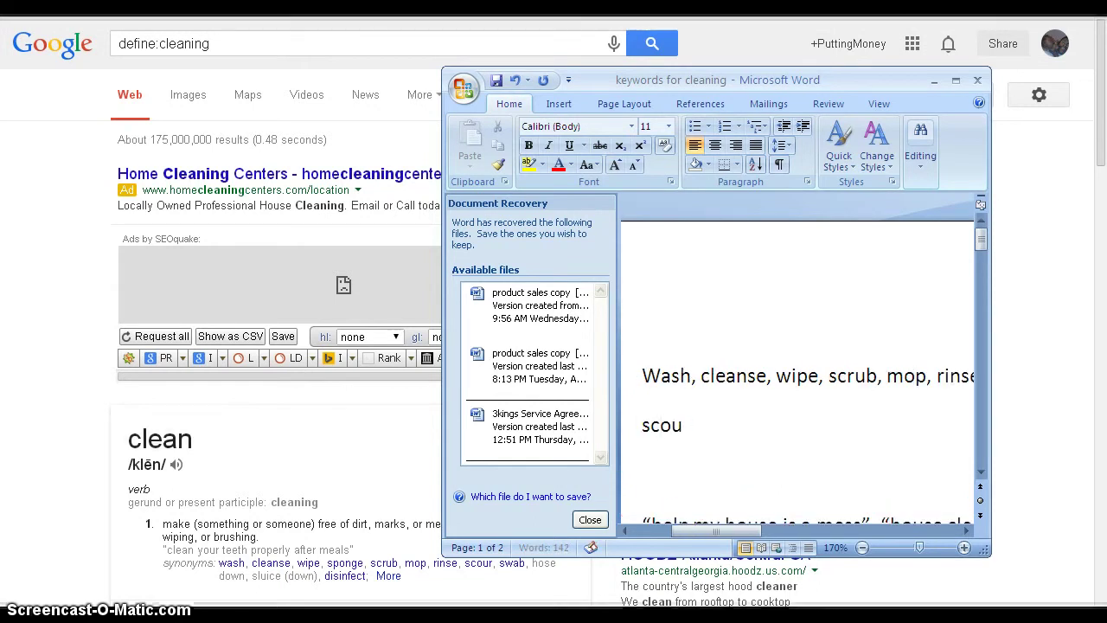
{"action": "type", "text": "r,"}
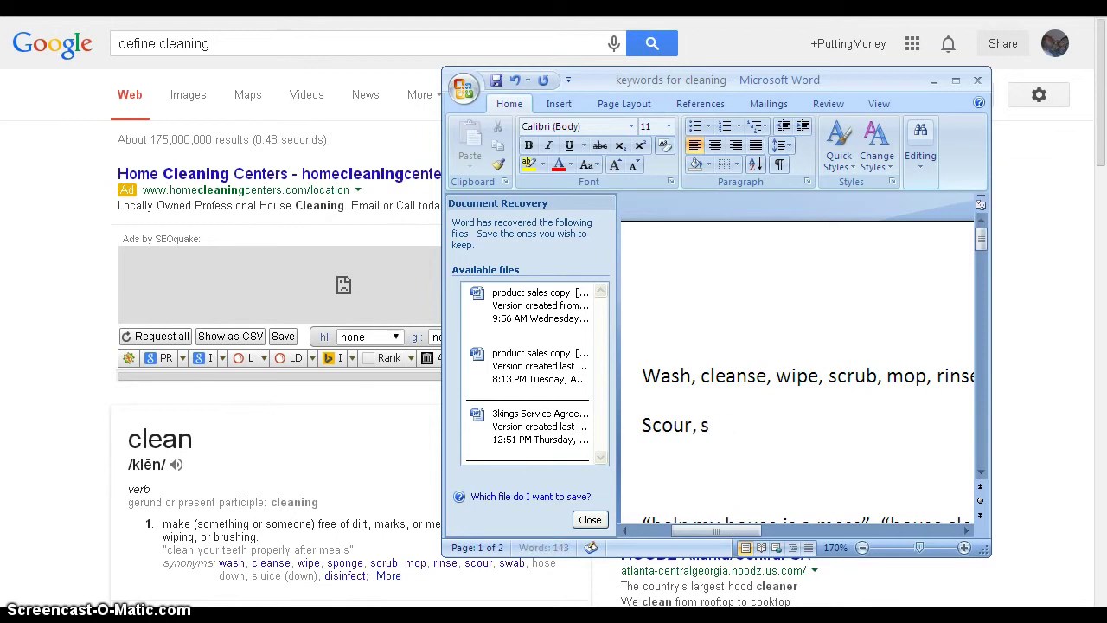
{"action": "type", "text": " swab."}
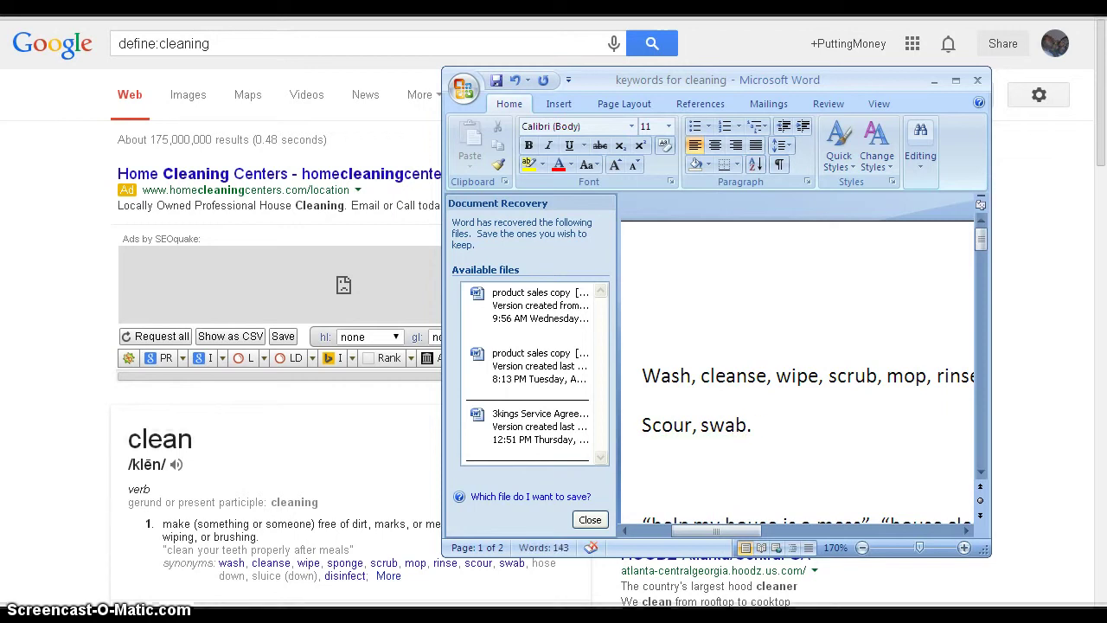
{"action": "type", "text": " hp"}
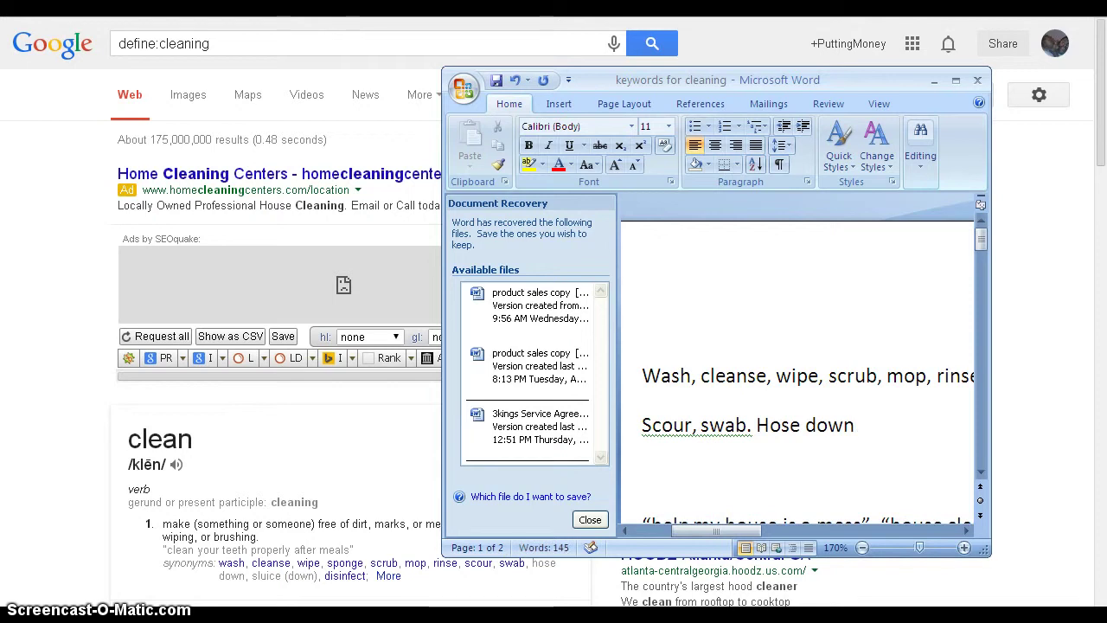
{"action": "type", "text": ","}
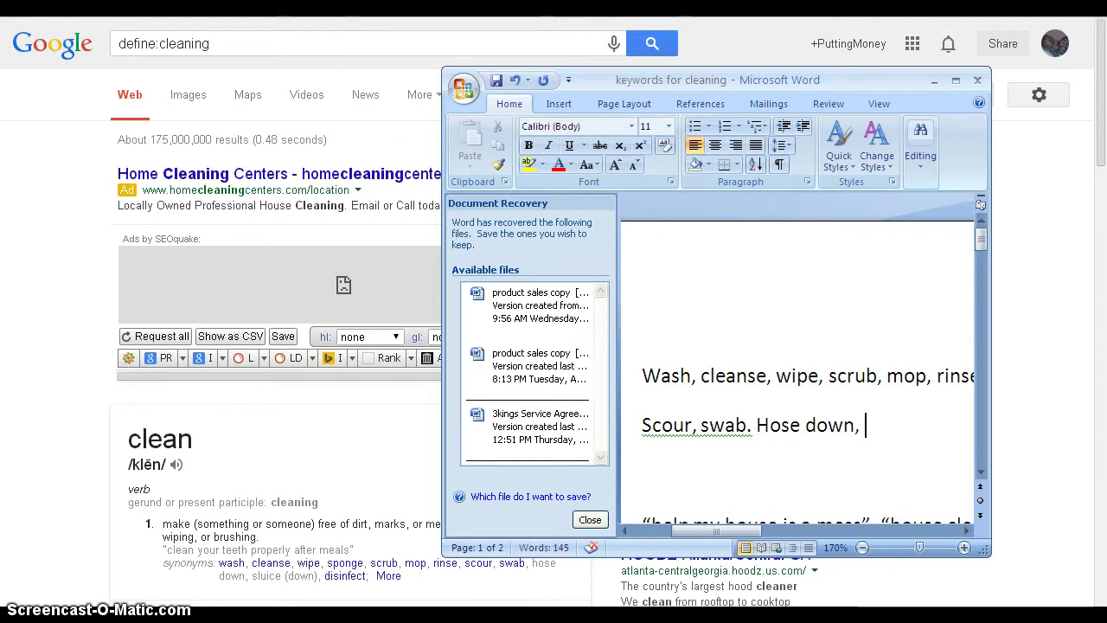
{"action": "type", "text": " dis"}
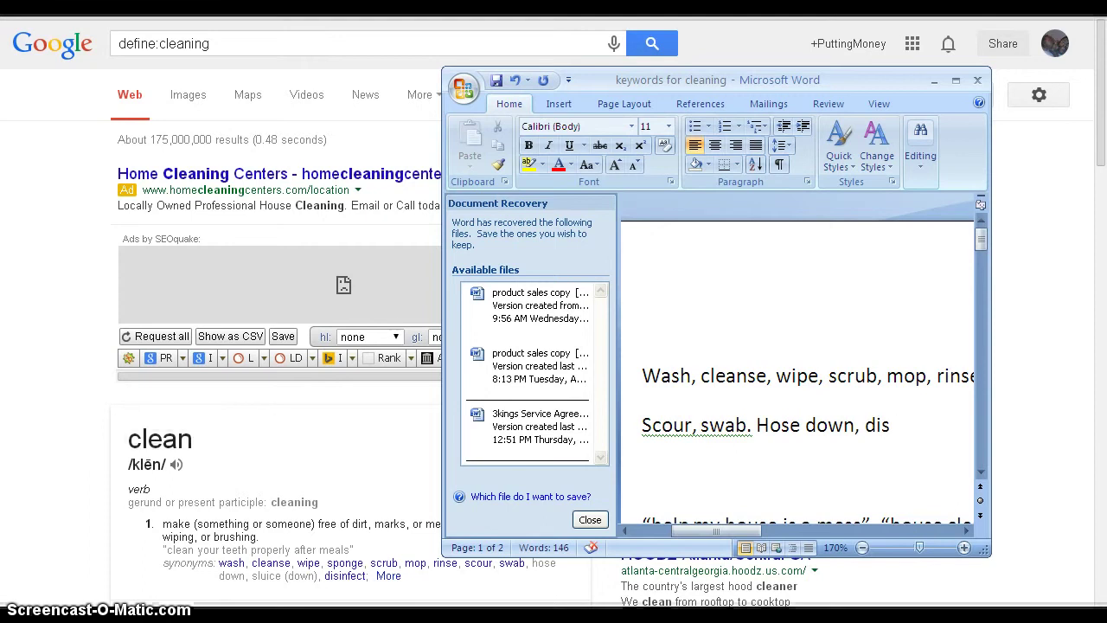
{"action": "type", "text": "infect."}
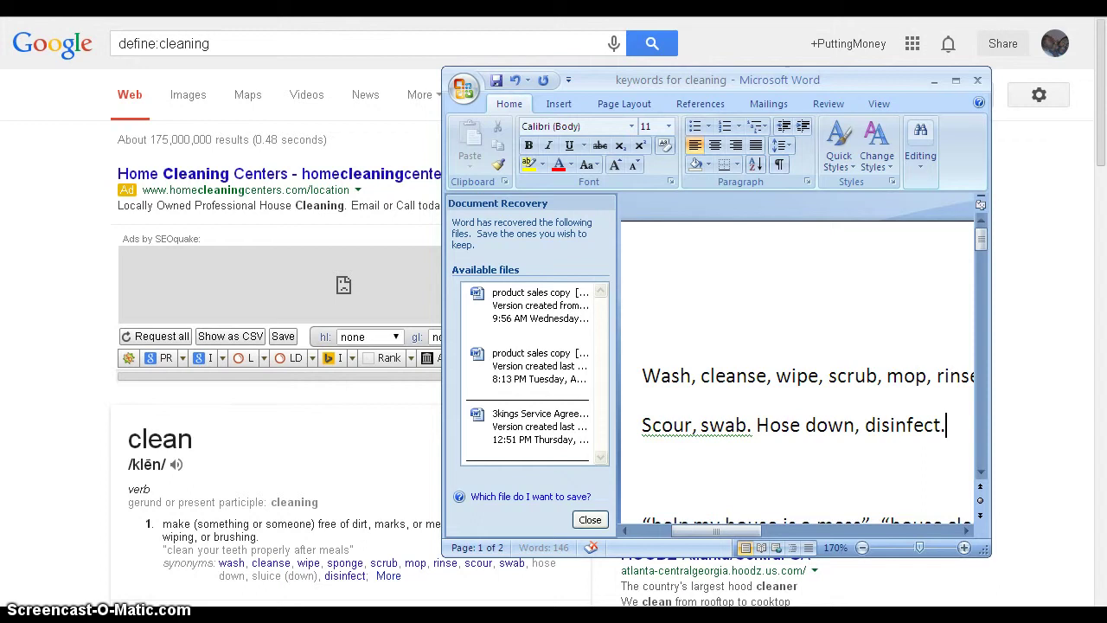
Step: Maximize the document window and review the keyword volumes and the list of customer situations from "Moving out/in" to "Too rich"
{"action": "key", "text": "alt+p"}
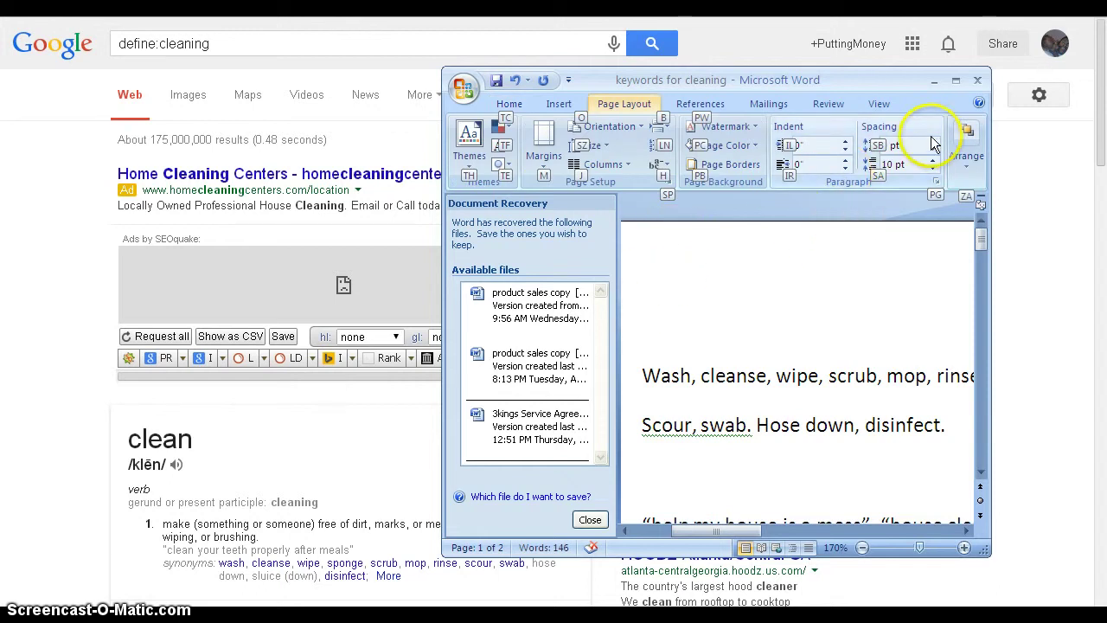
{"action": "left_click", "coordinate": [955, 79]}
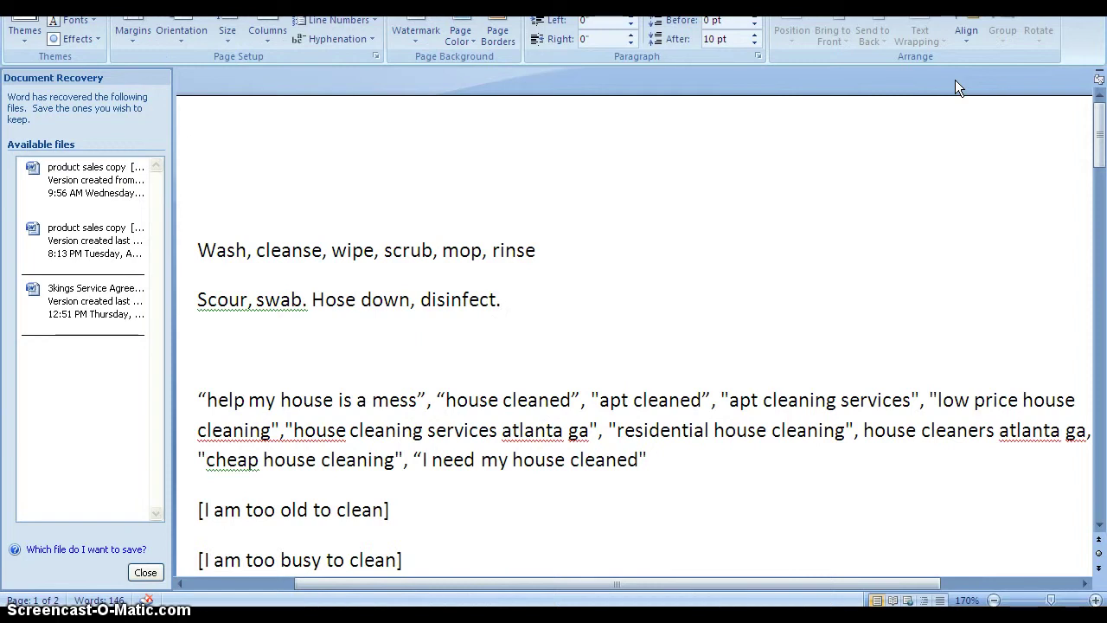
{"action": "left_click", "coordinate": [1098, 112]}
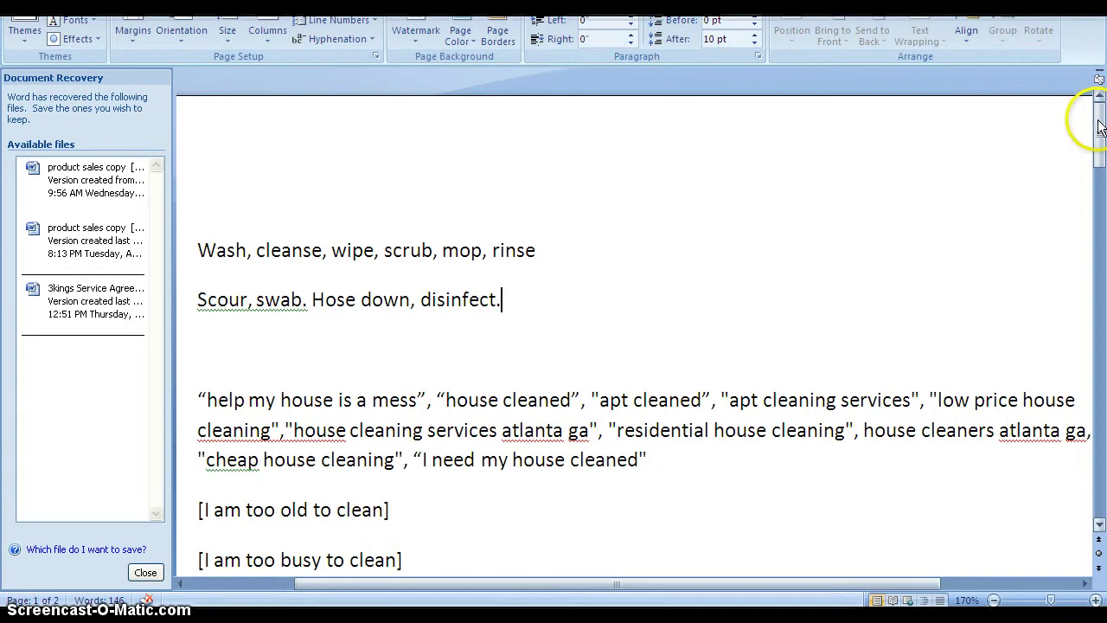
{"action": "left_click_drag", "start_coordinate": [1100, 125], "coordinate": [1101, 270]}
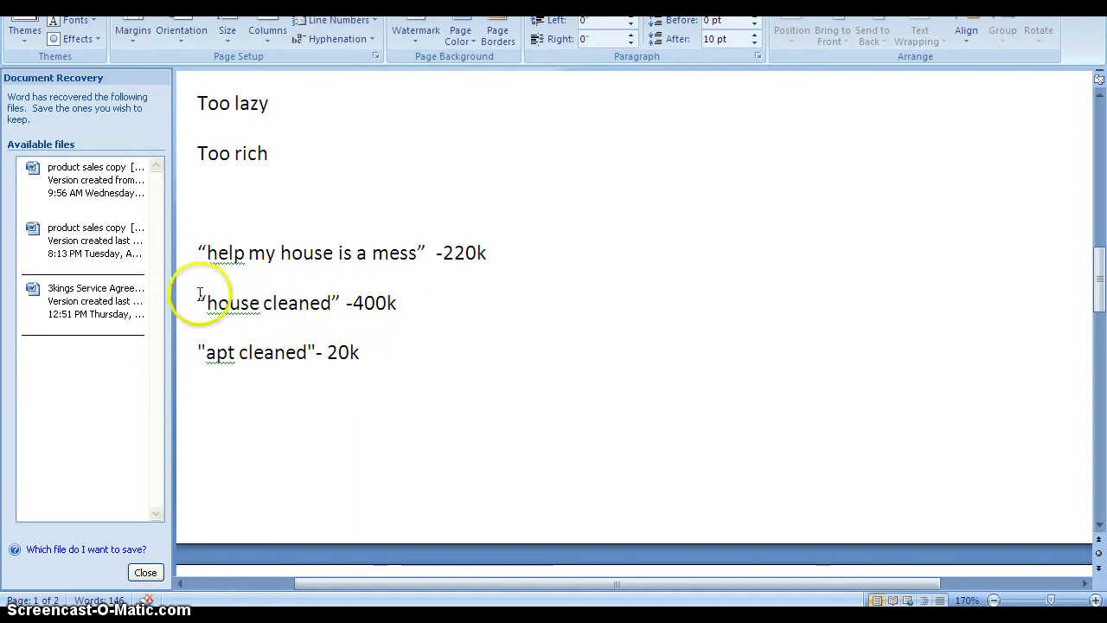
{"action": "left_click", "coordinate": [343, 303]}
{"action": "key", "text": "BackSpace"}
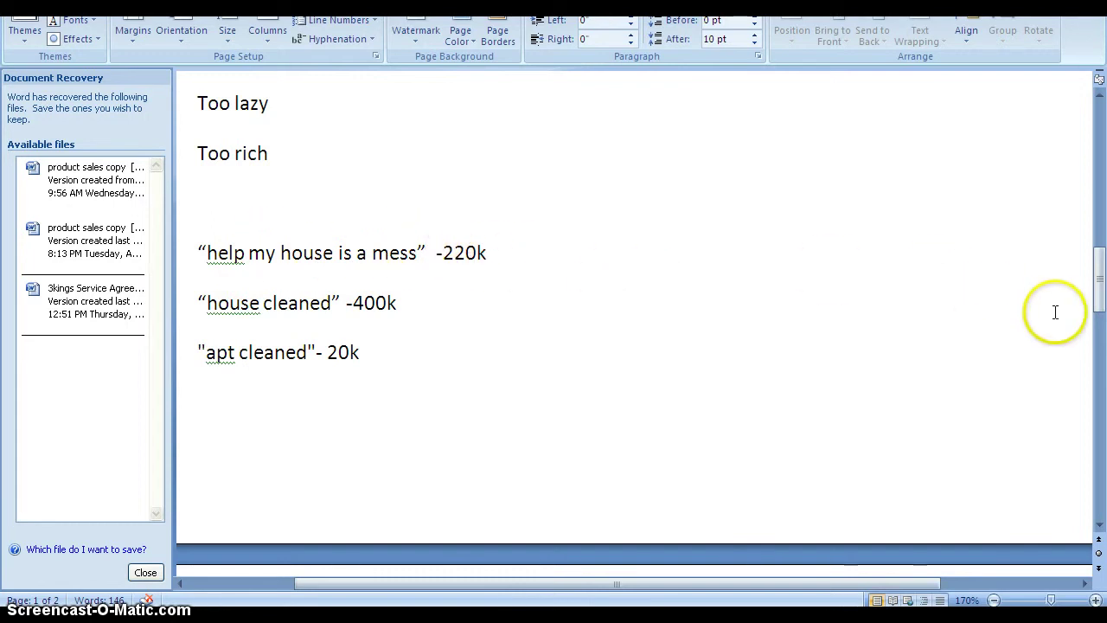
{"action": "left_click_drag", "start_coordinate": [1101, 296], "coordinate": [1101, 246]}
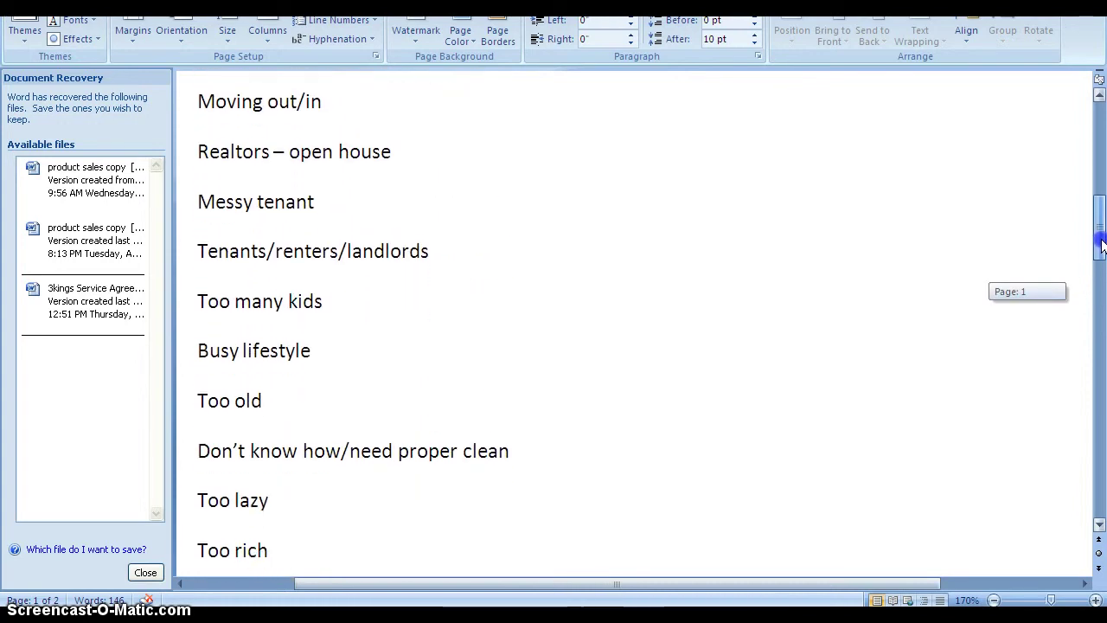
{"action": "left_click_drag", "start_coordinate": [1100, 247], "coordinate": [1101, 247]}
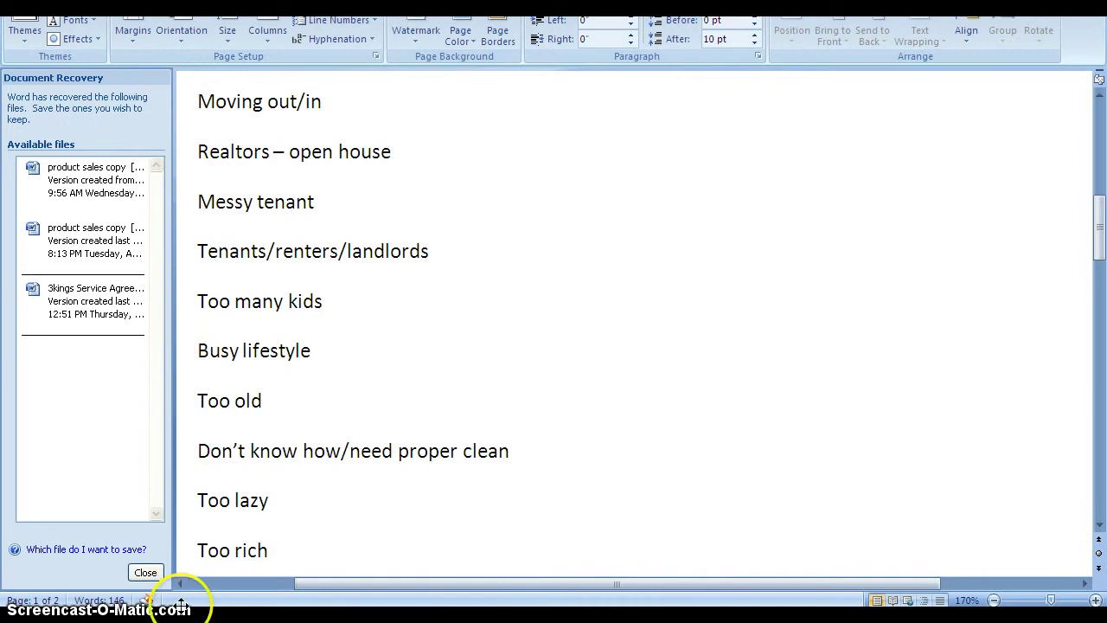
{"action": "mouse_move", "coordinate": [185, 101]}
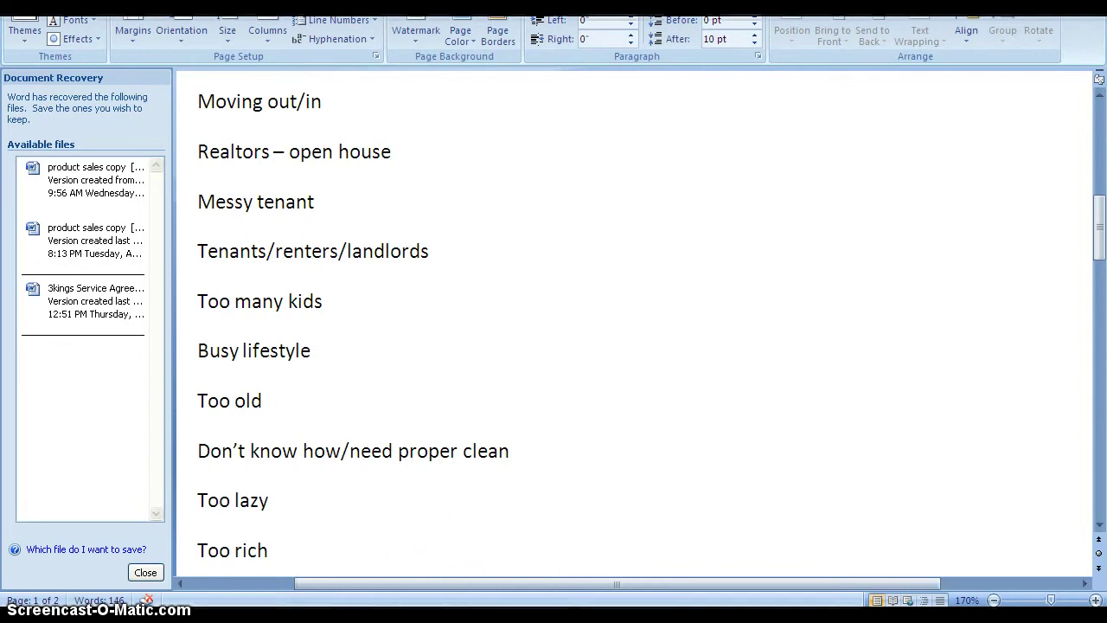
Step: Switch to Google Chrome and search Google for too lazy to clean in place of the define:cleaning query
{"action": "left_click", "coordinate": [424, 616]}
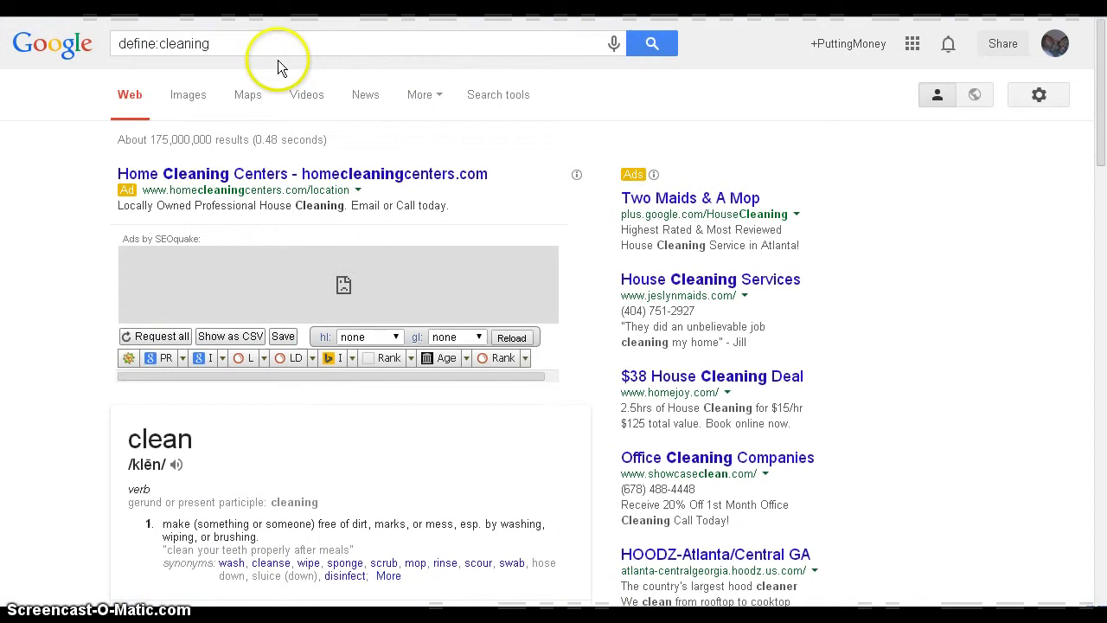
{"action": "left_click", "coordinate": [204, 43]}
{"action": "triple_click", "coordinate": [204, 42]}
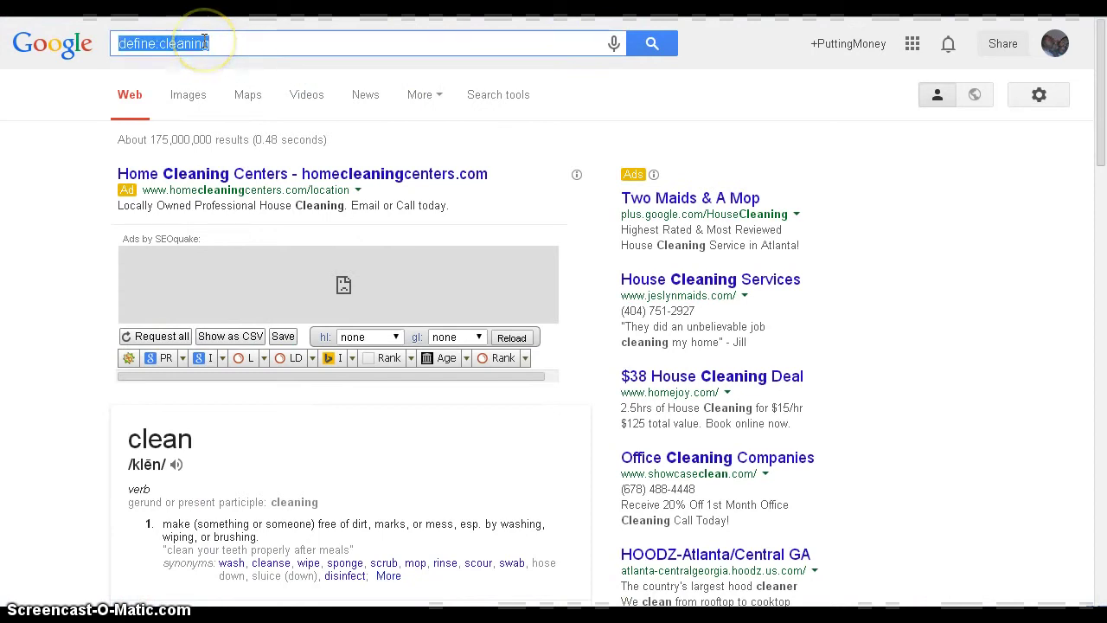
{"action": "type", "text": "too"}
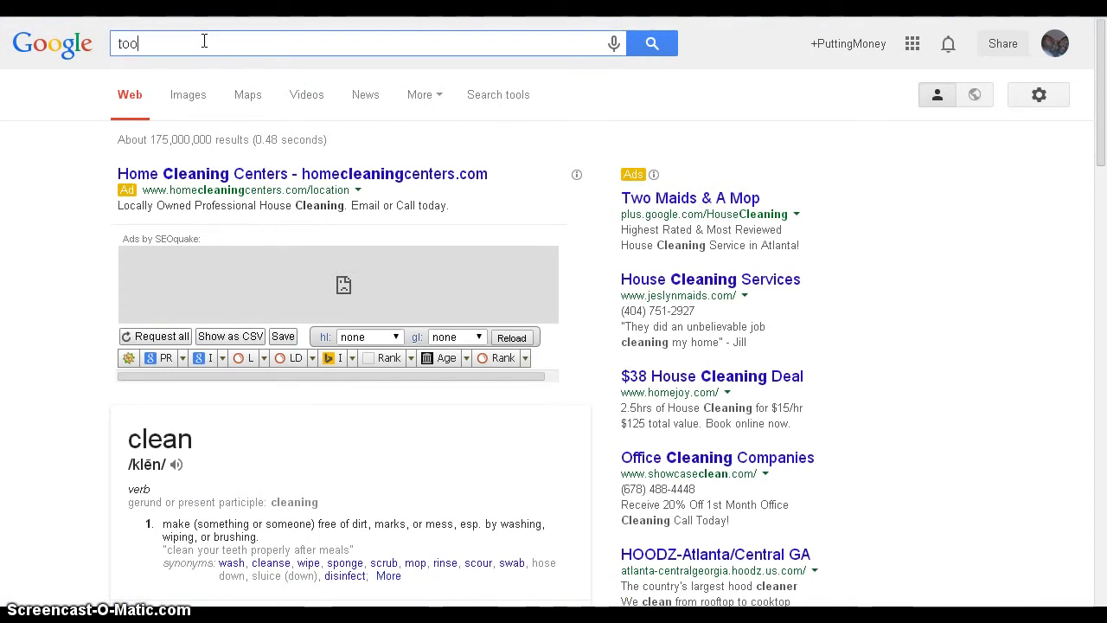
{"action": "type", "text": " lazy to clean"}
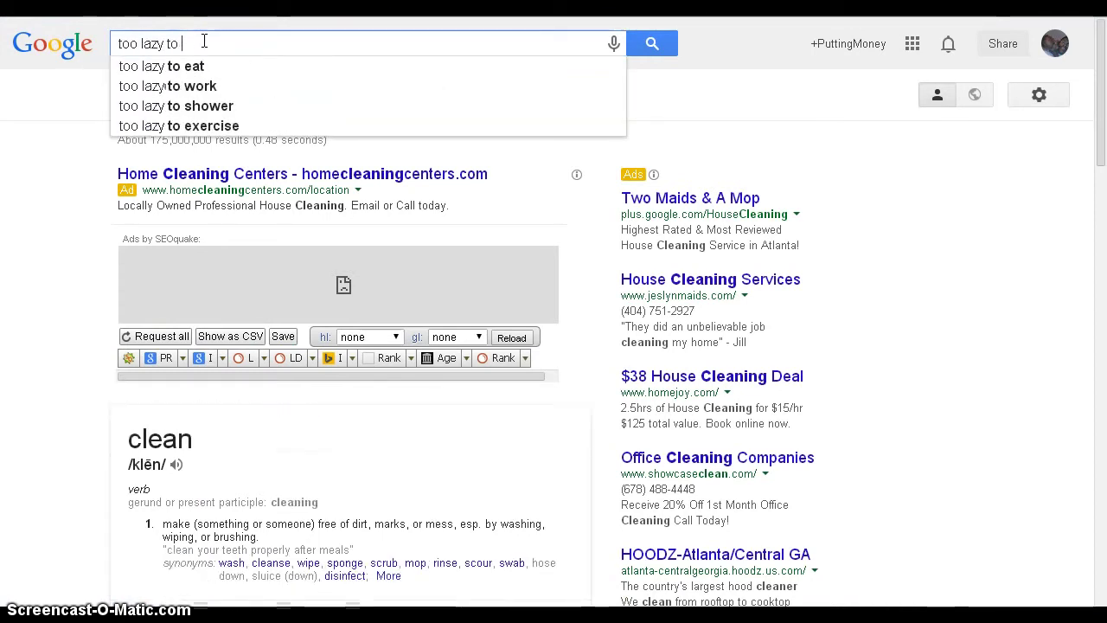
{"action": "key", "text": "Return"}
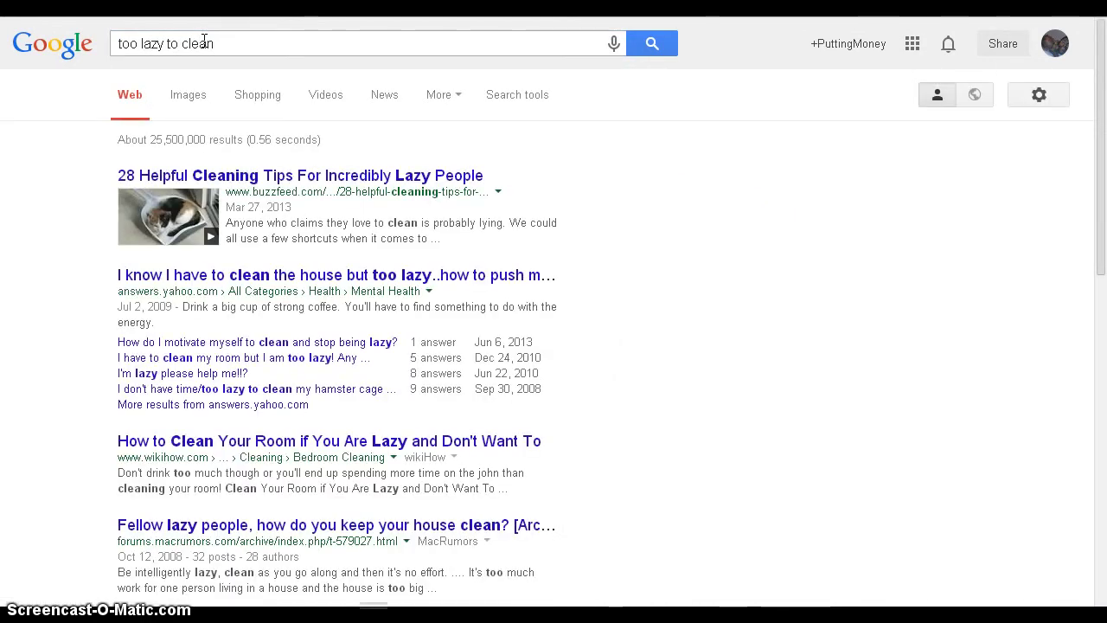
Step: Put quotation marks around the query and run the exact-phrase search "too lazy to clean"
{"action": "left_click", "coordinate": [242, 44]}
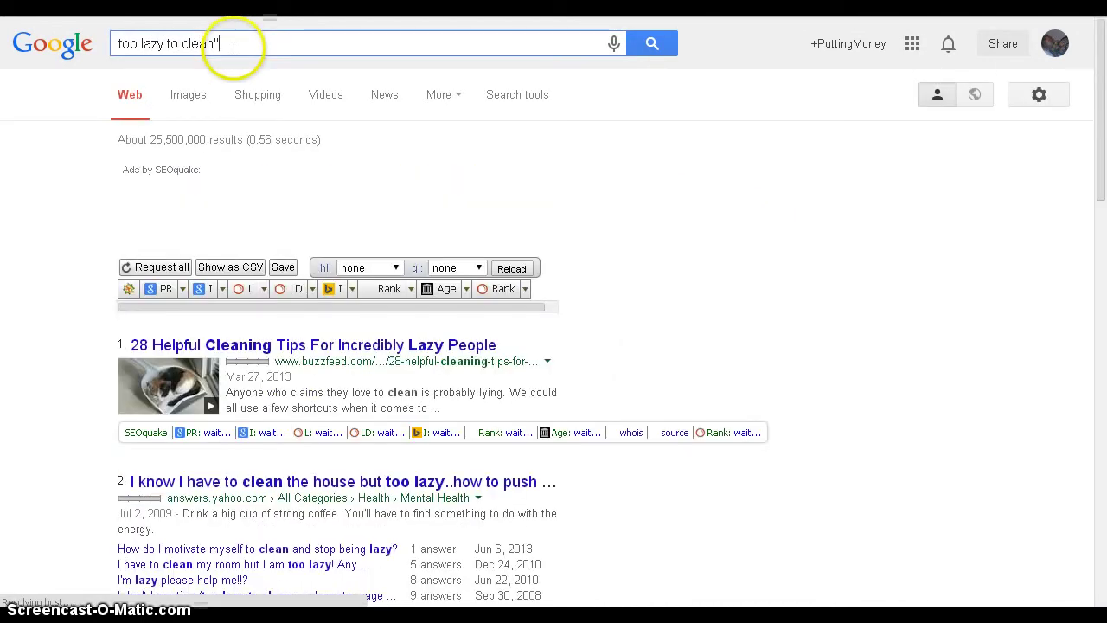
{"action": "type", "text": "\""}
{"action": "key", "text": "Home"}
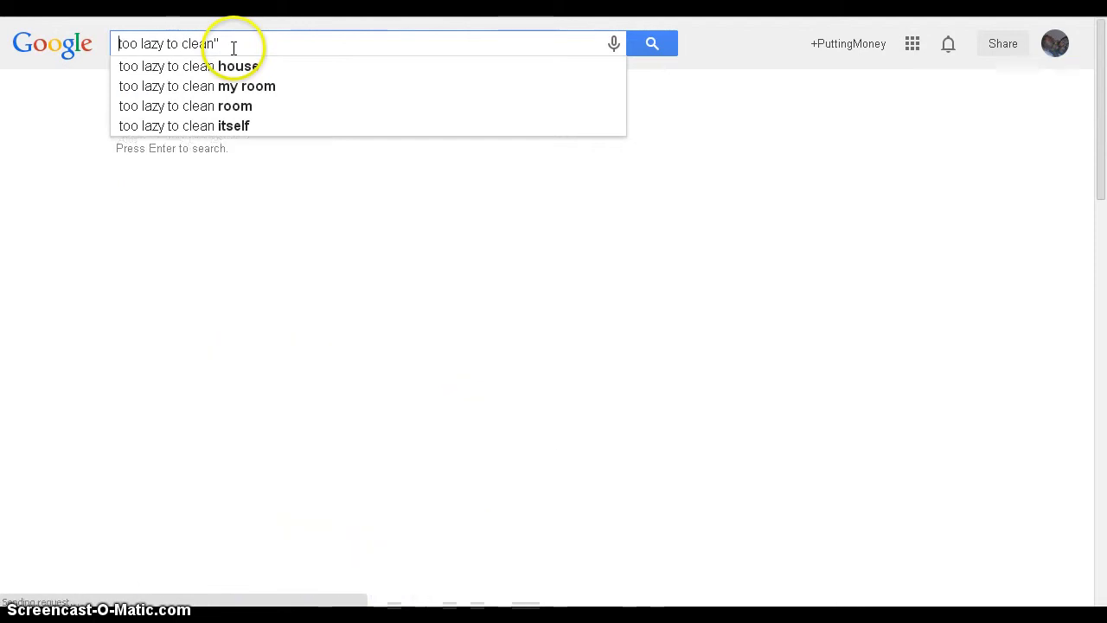
{"action": "key", "text": "Return"}
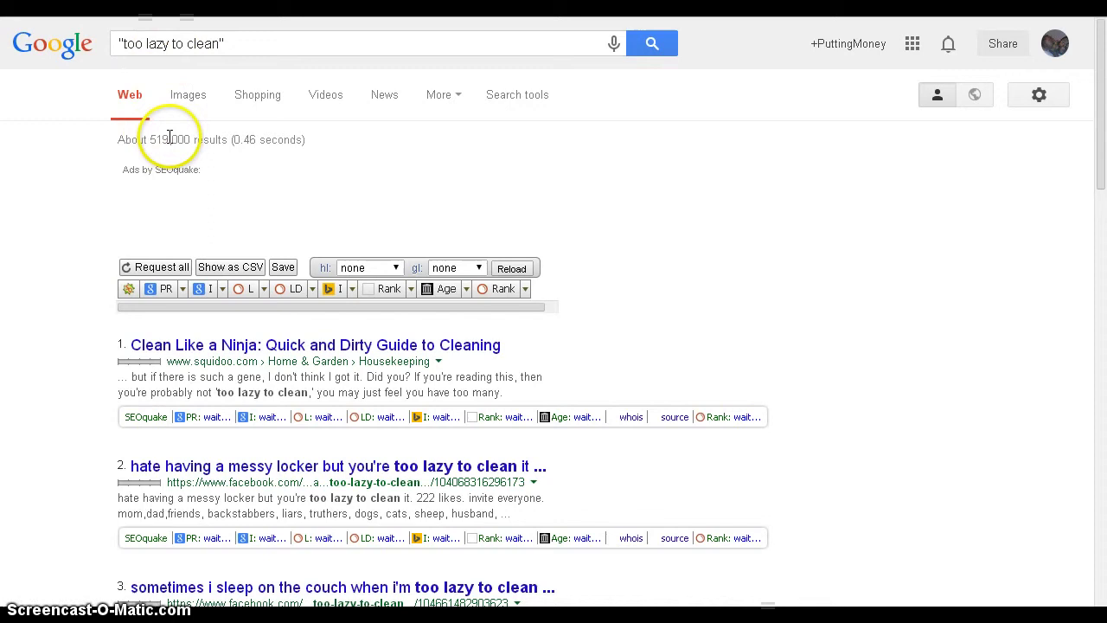
Step: Examine the first page of exact-phrase results, from the result count through the ten listings to the page links
{"action": "scroll", "coordinate": [101, 473], "scroll_direction": "down", "scroll_amount": 2}
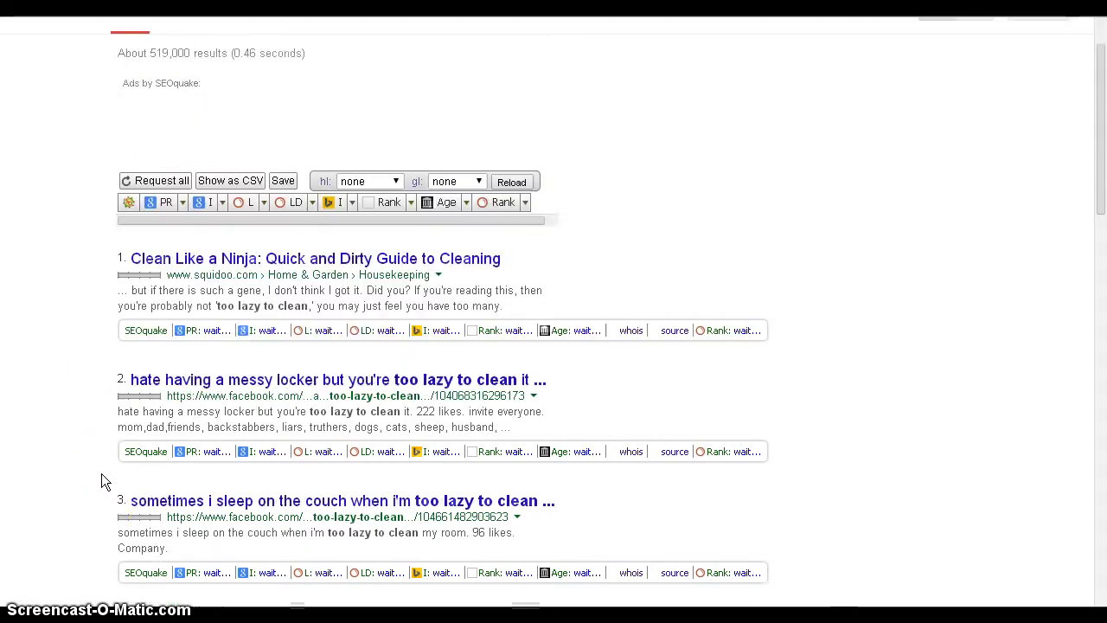
{"action": "scroll", "coordinate": [101, 482], "scroll_direction": "down", "scroll_amount": 2}
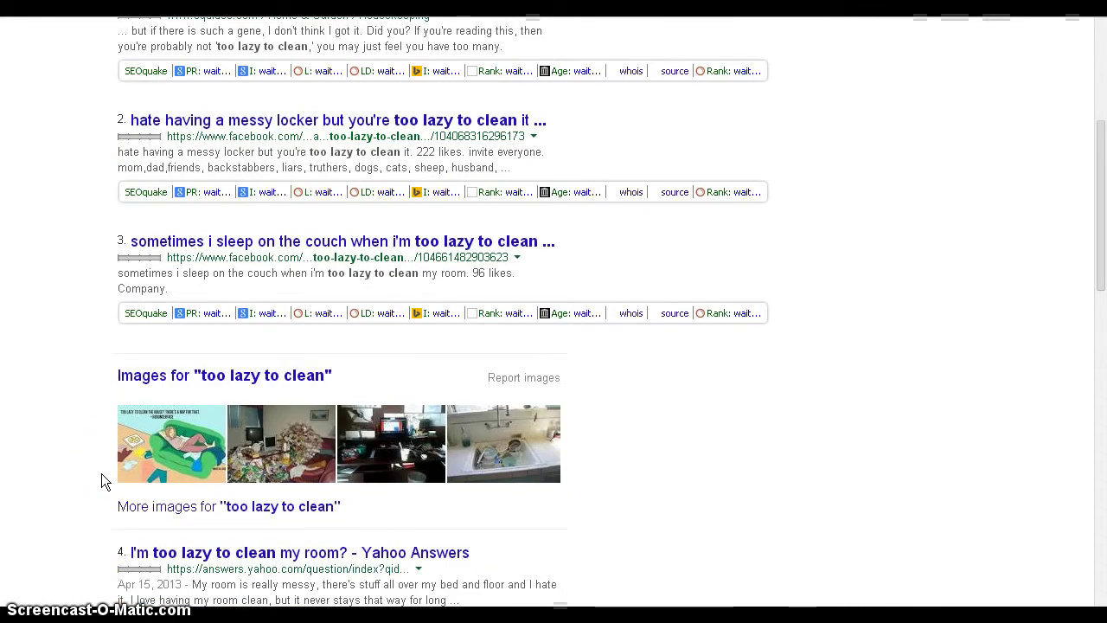
{"action": "scroll", "coordinate": [101, 475], "scroll_direction": "up", "scroll_amount": 4}
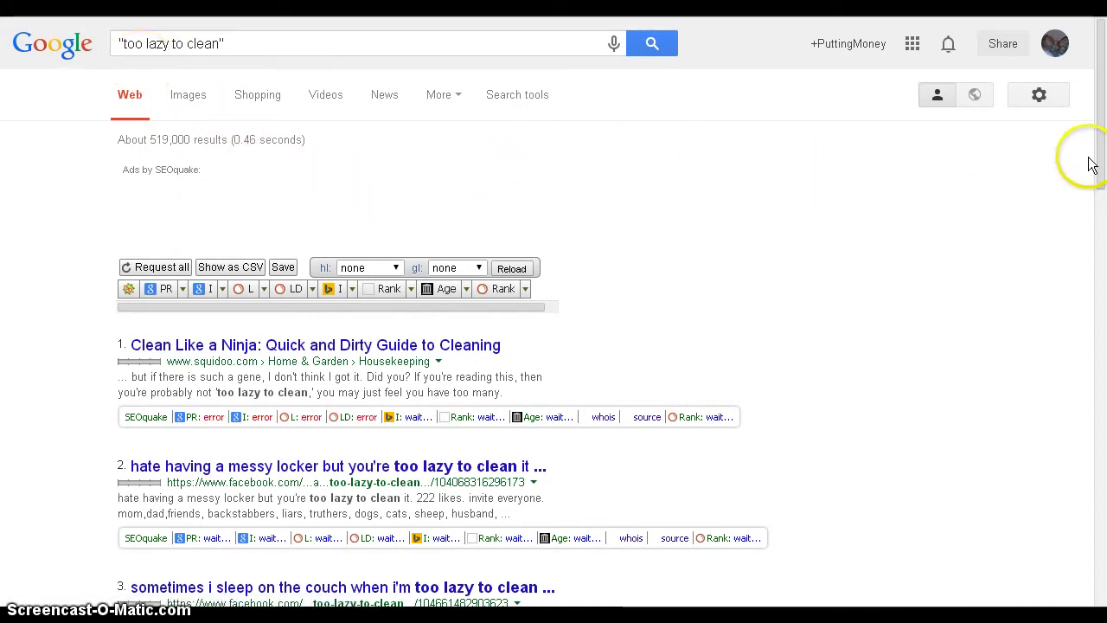
{"action": "left_click_drag", "start_coordinate": [1100, 149], "coordinate": [1102, 296]}
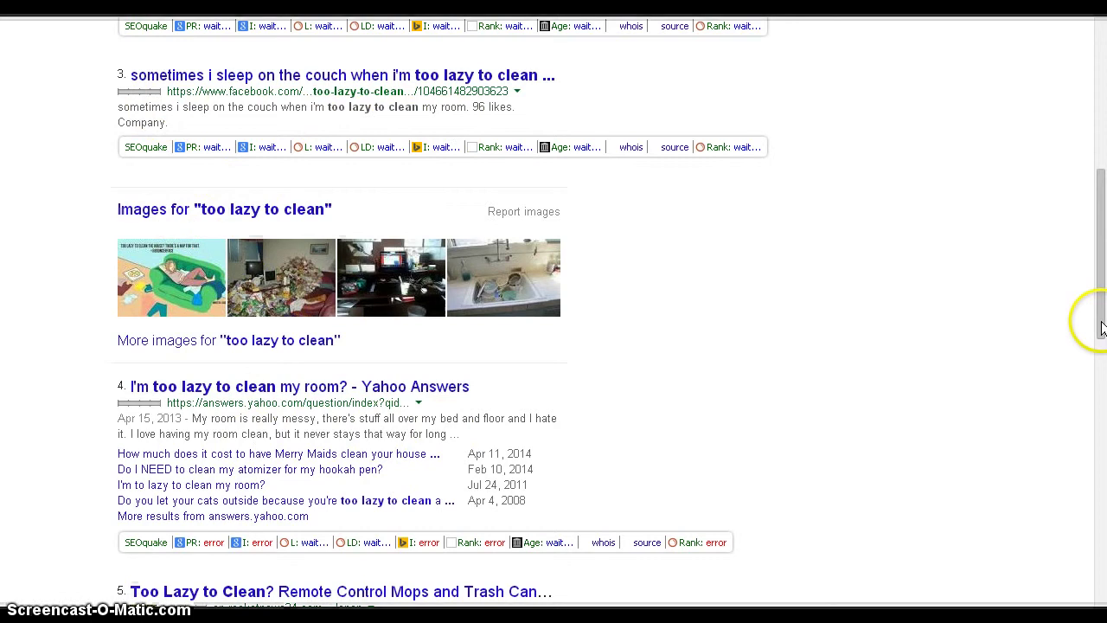
{"action": "left_click_drag", "start_coordinate": [1101, 327], "coordinate": [1102, 399]}
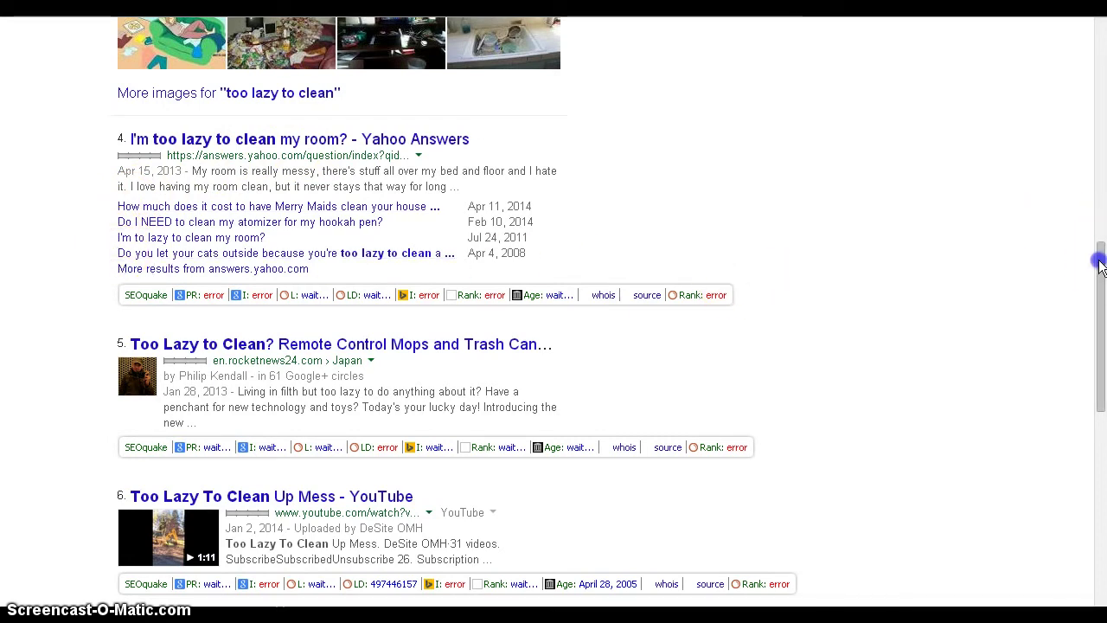
{"action": "left_click_drag", "start_coordinate": [1100, 264], "coordinate": [1103, 298]}
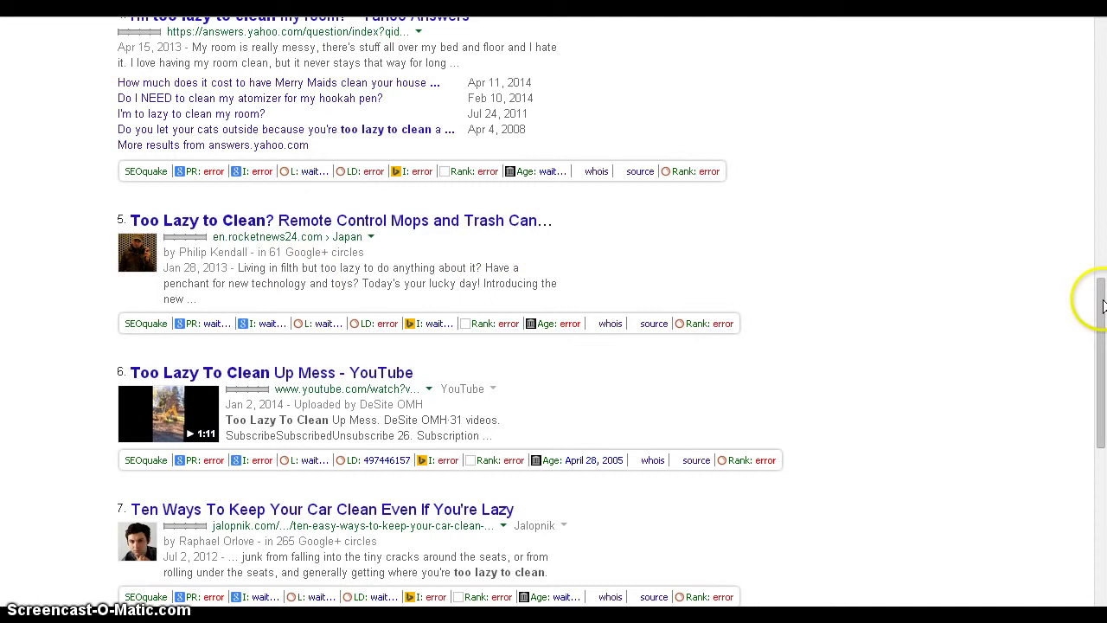
{"action": "left_click_drag", "start_coordinate": [1103, 304], "coordinate": [1092, 467]}
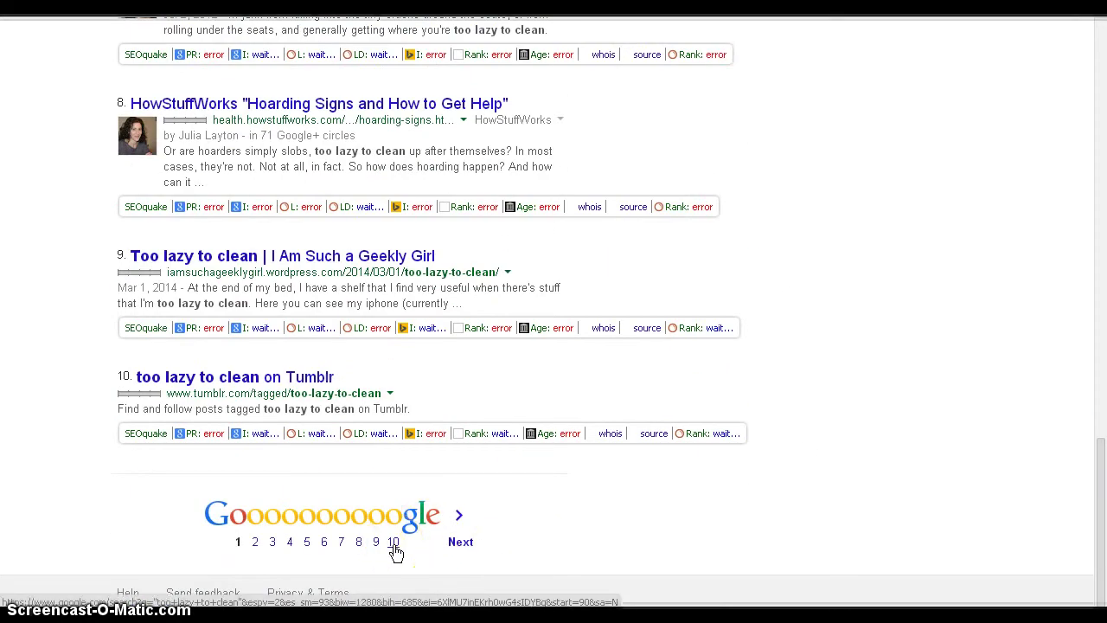
Step: Skip ahead through result pages 10 and 14 to page 18 of the "too lazy to clean" search
{"action": "left_click", "coordinate": [394, 545]}
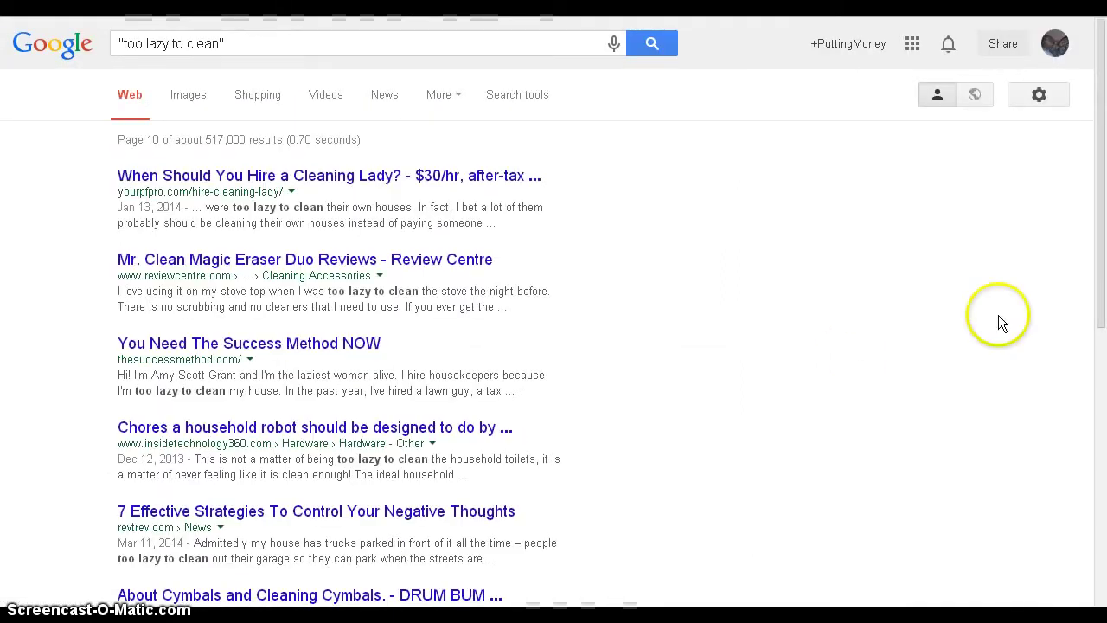
{"action": "left_click_drag", "start_coordinate": [1103, 308], "coordinate": [1103, 476]}
{"action": "scroll", "coordinate": [531, 586], "scroll_direction": "down", "scroll_amount": 2}
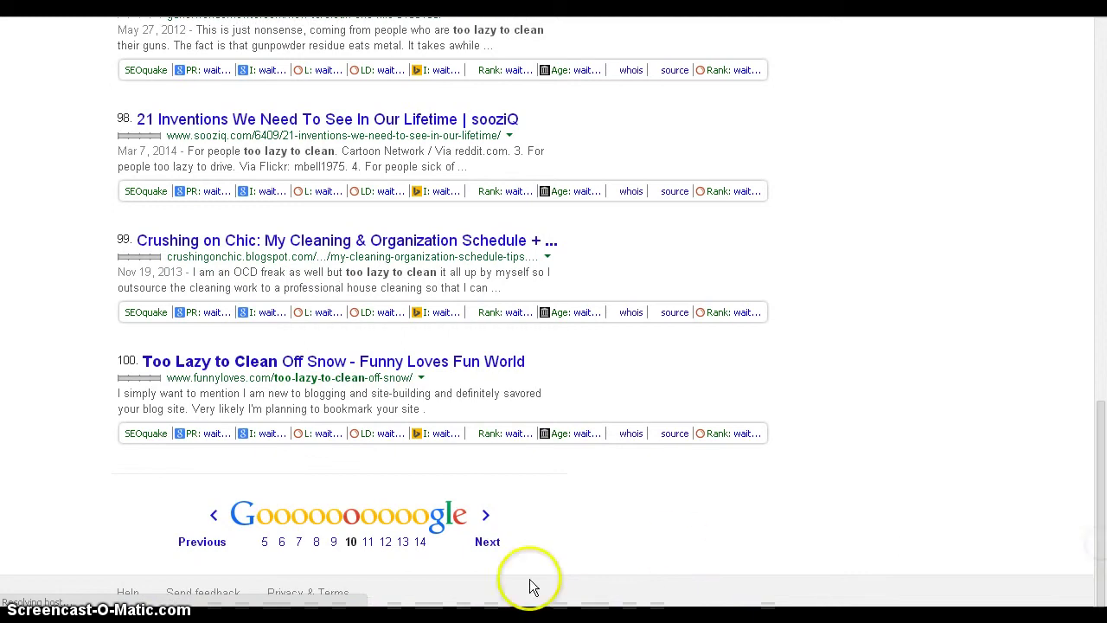
{"action": "left_click", "coordinate": [420, 542]}
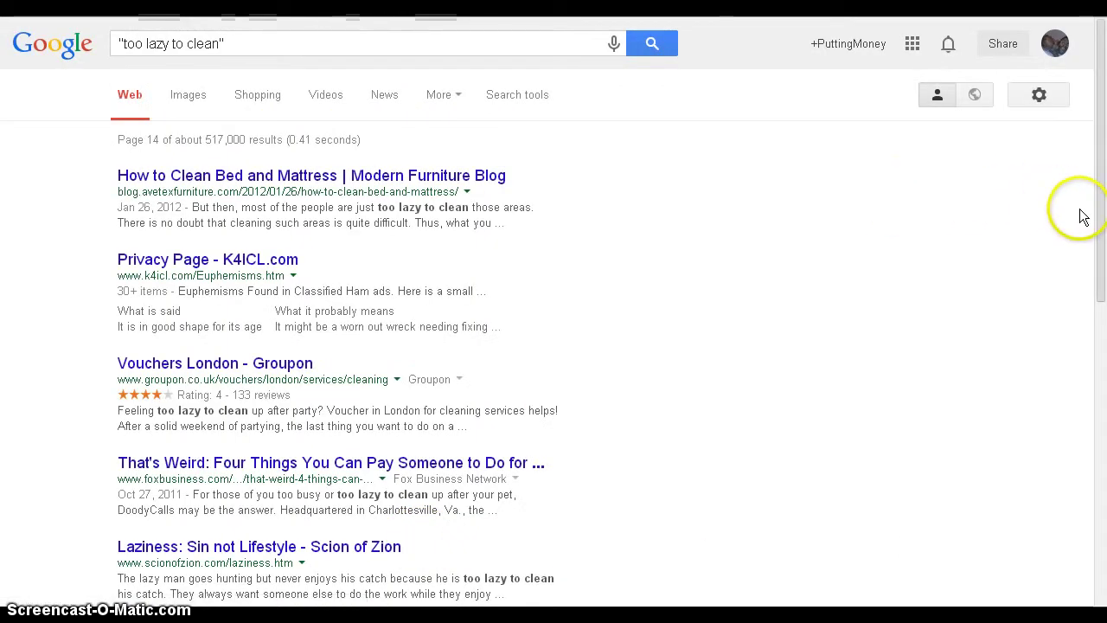
{"action": "left_click_drag", "start_coordinate": [1099, 285], "coordinate": [1094, 611]}
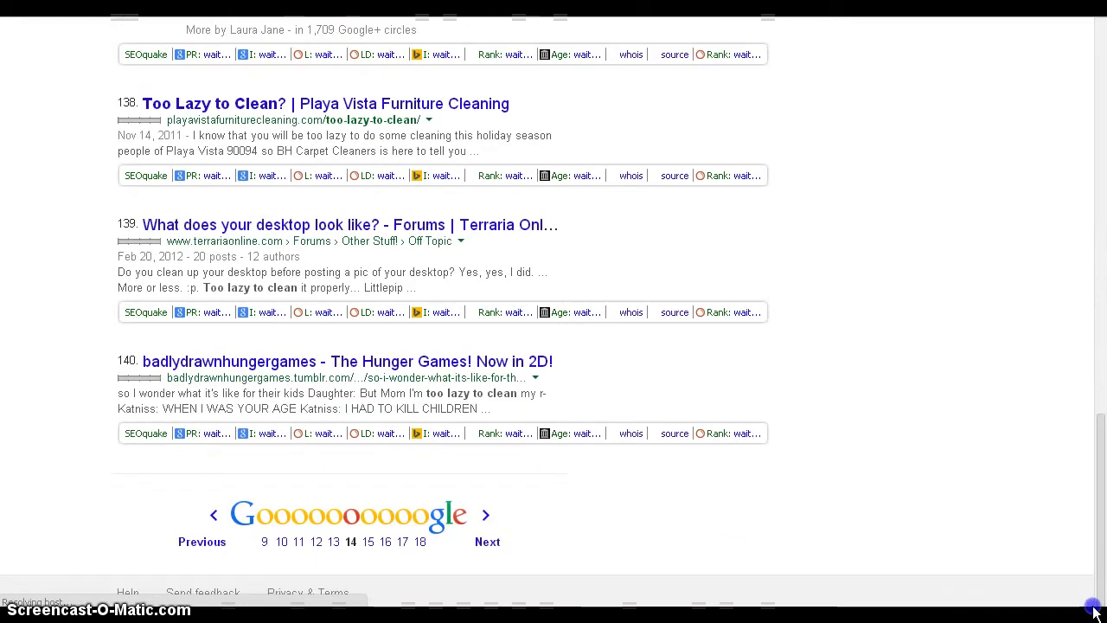
{"action": "left_click", "coordinate": [422, 545]}
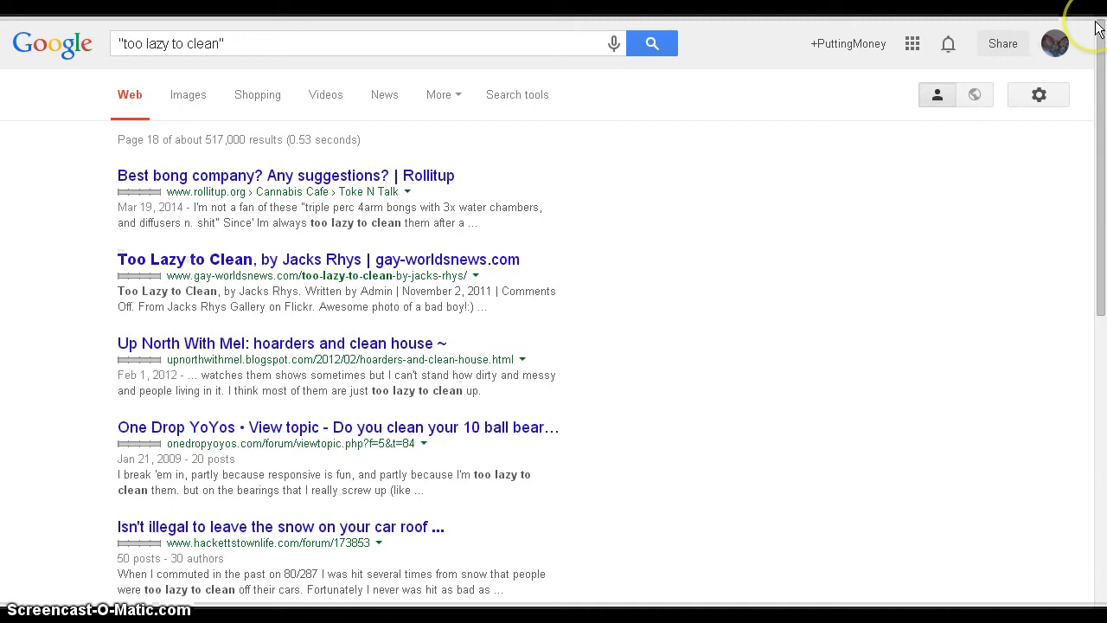
Step: Continue from result page 18 through page 22 to page 26
{"action": "left_click_drag", "start_coordinate": [1099, 262], "coordinate": [1091, 485]}
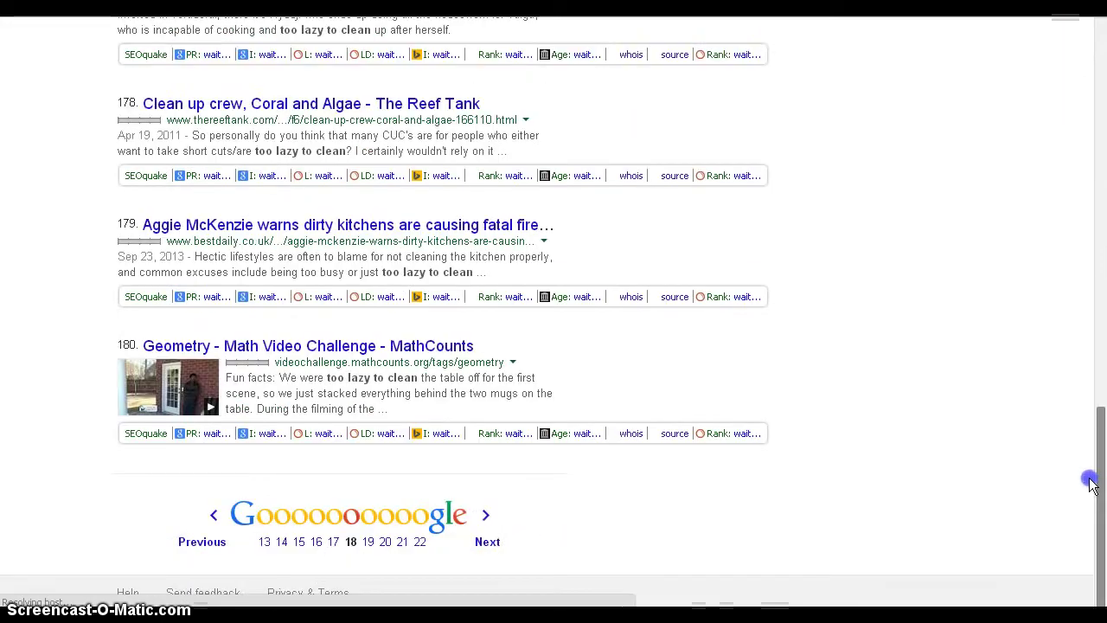
{"action": "left_click", "coordinate": [421, 541]}
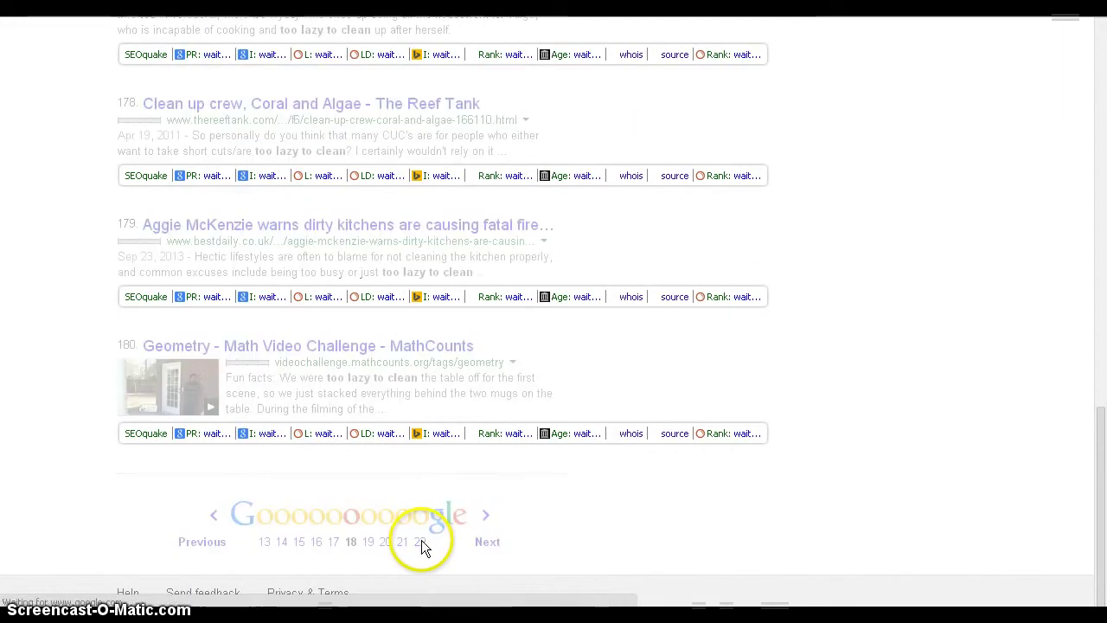
{"action": "scroll", "coordinate": [840, 234], "scroll_direction": "down", "scroll_amount": 7}
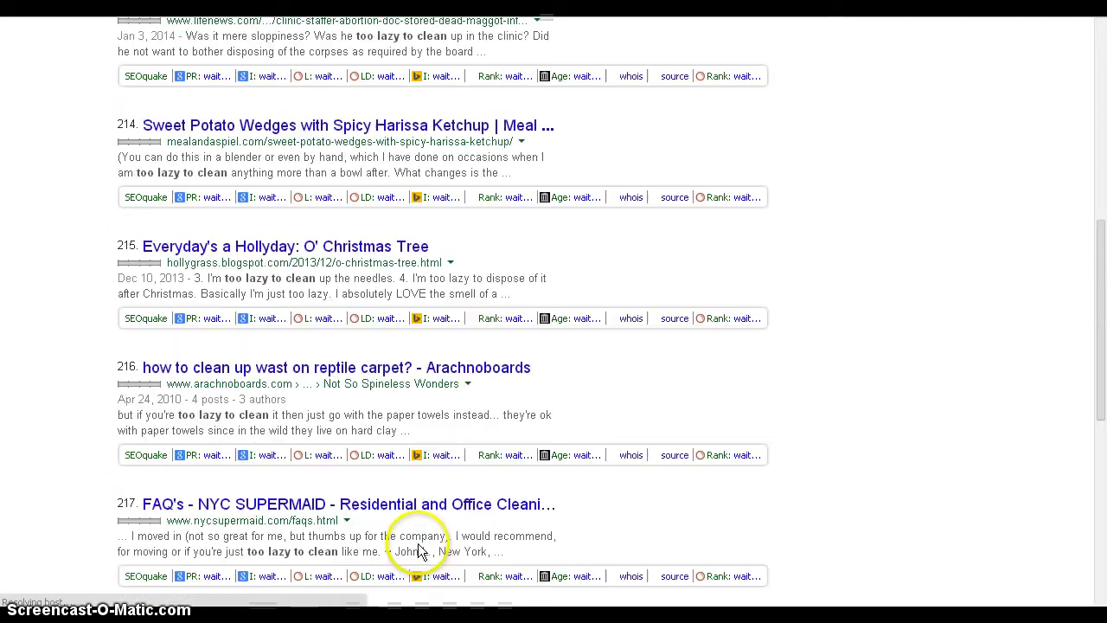
{"action": "scroll", "coordinate": [419, 551], "scroll_direction": "down", "scroll_amount": 6}
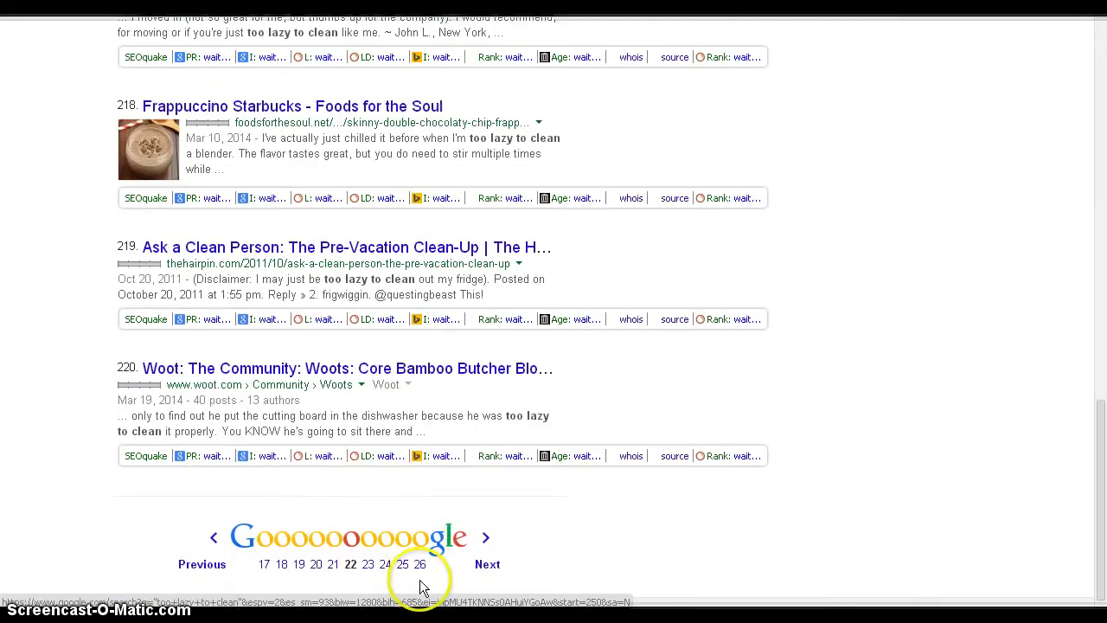
{"action": "left_click", "coordinate": [420, 567]}
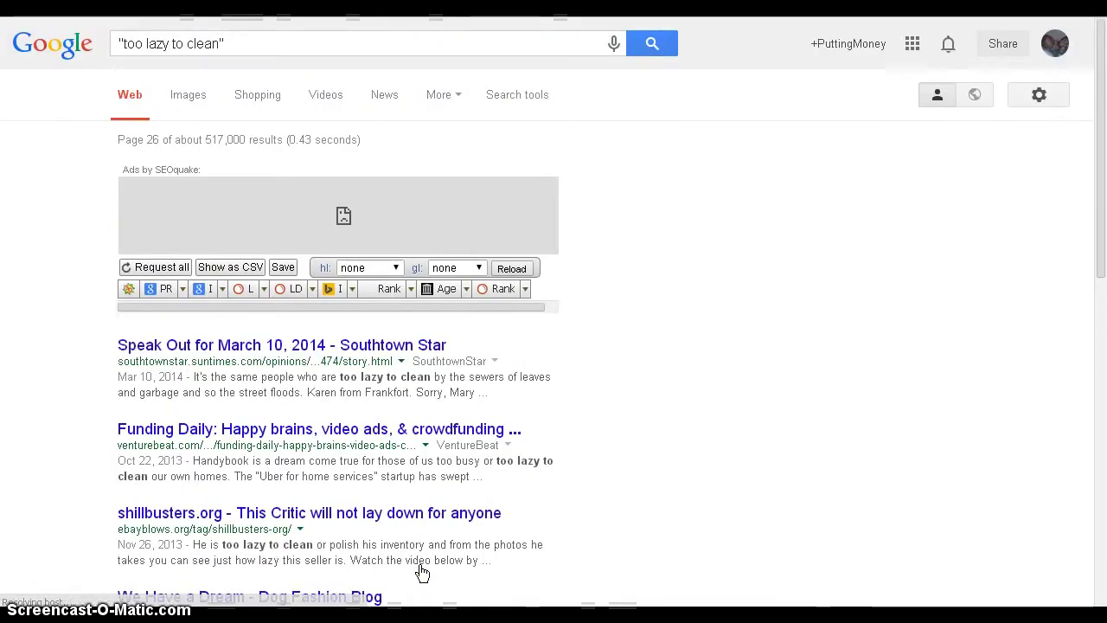
Step: Go from result page 26 to page 30 of the exact-phrase search
{"action": "scroll", "coordinate": [422, 571], "scroll_direction": "down", "scroll_amount": 10}
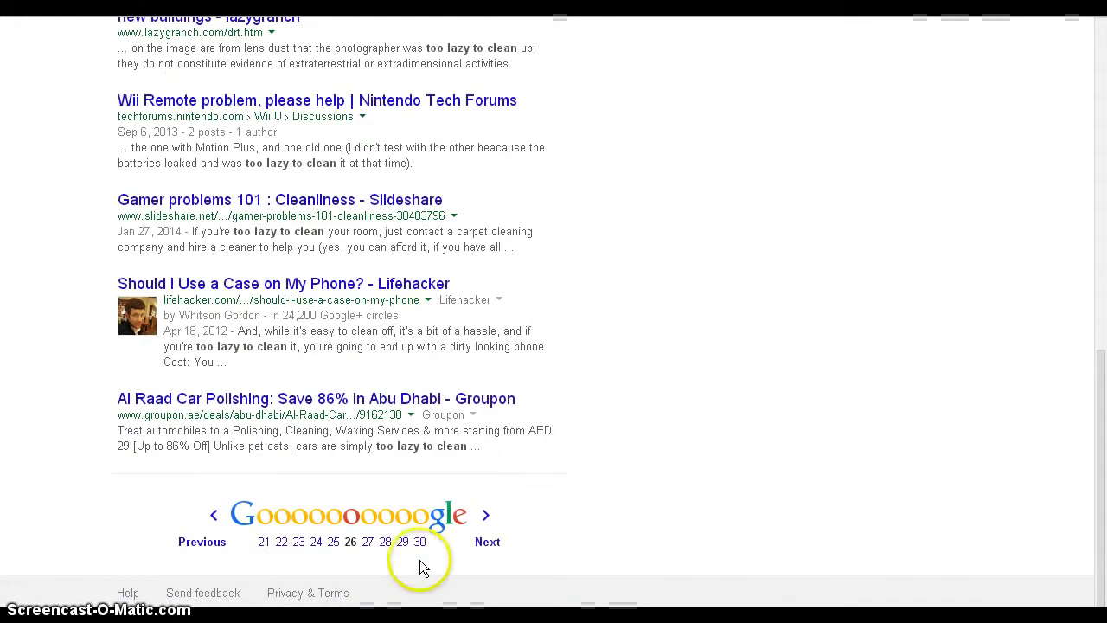
{"action": "left_click", "coordinate": [421, 546]}
{"action": "scroll", "coordinate": [420, 553], "scroll_direction": "down", "scroll_amount": 5}
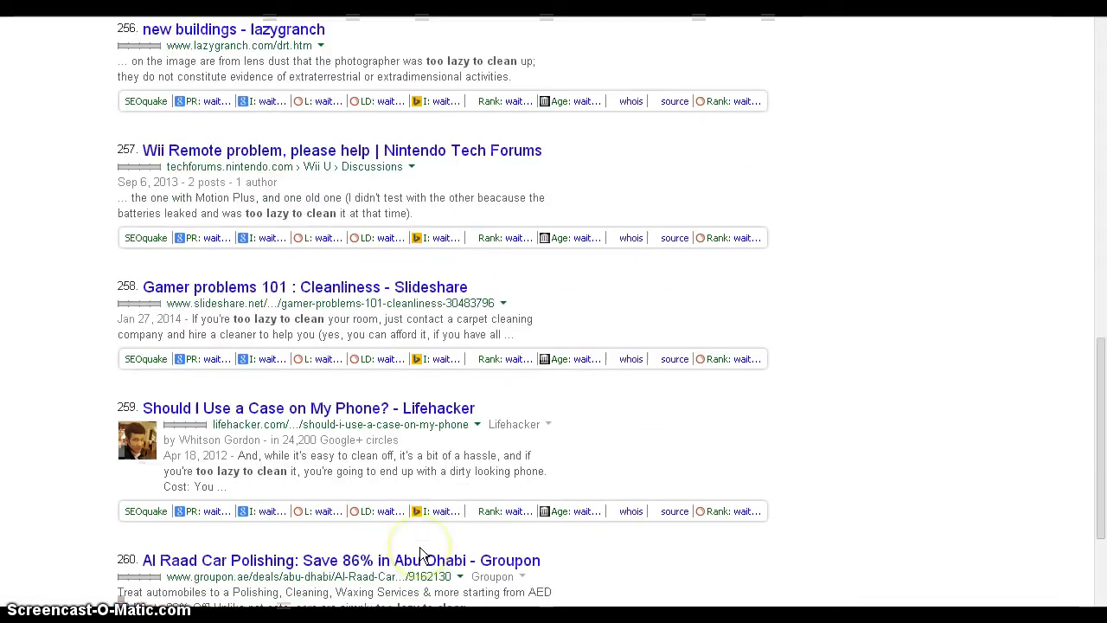
{"action": "left_click", "coordinate": [420, 545]}
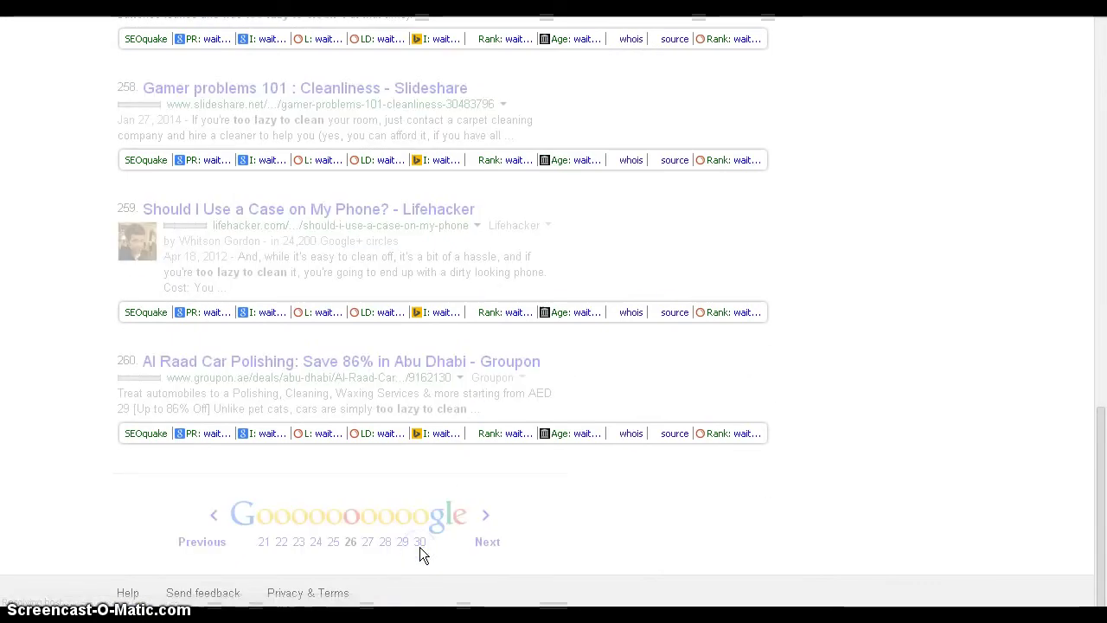
{"action": "scroll", "coordinate": [421, 545], "scroll_direction": "down", "scroll_amount": 5}
{"action": "left_click", "coordinate": [425, 514]}
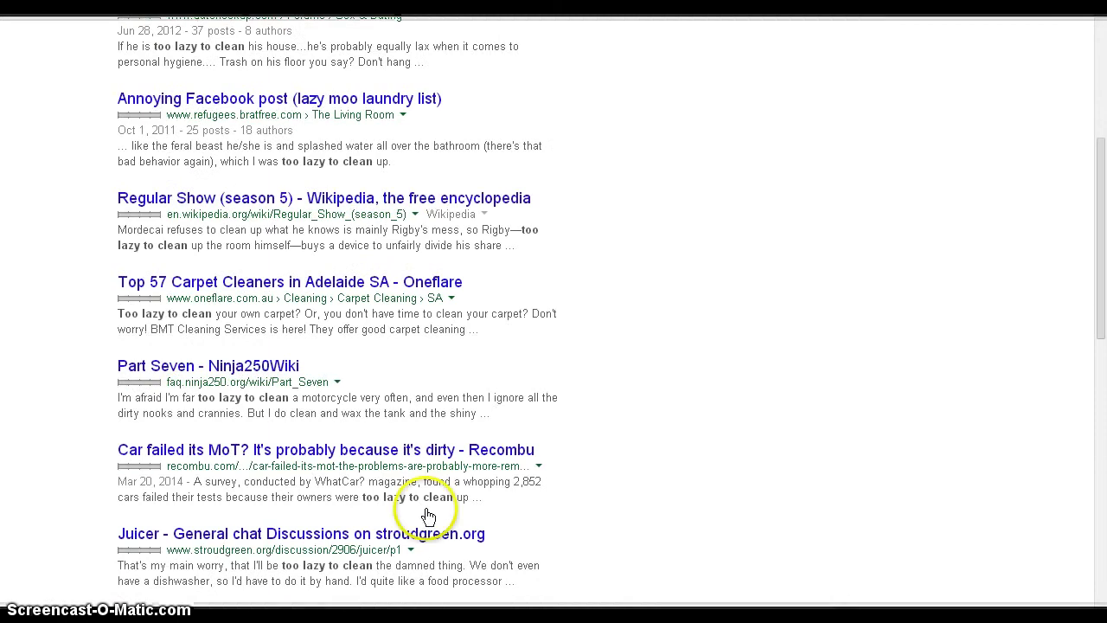
Step: Look over the listings on result page 30 and open page 33, the highest page offered
{"action": "scroll", "coordinate": [425, 513], "scroll_direction": "down", "scroll_amount": 5}
{"action": "scroll", "coordinate": [426, 511], "scroll_direction": "up", "scroll_amount": 5}
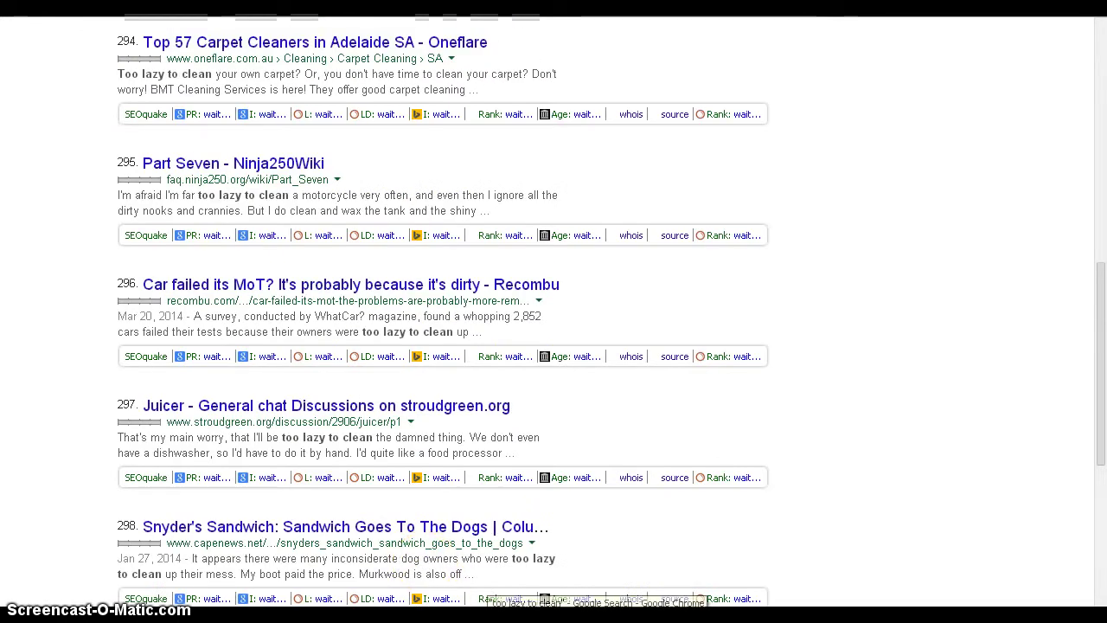
{"action": "scroll", "coordinate": [480, 513], "scroll_direction": "down", "scroll_amount": 4}
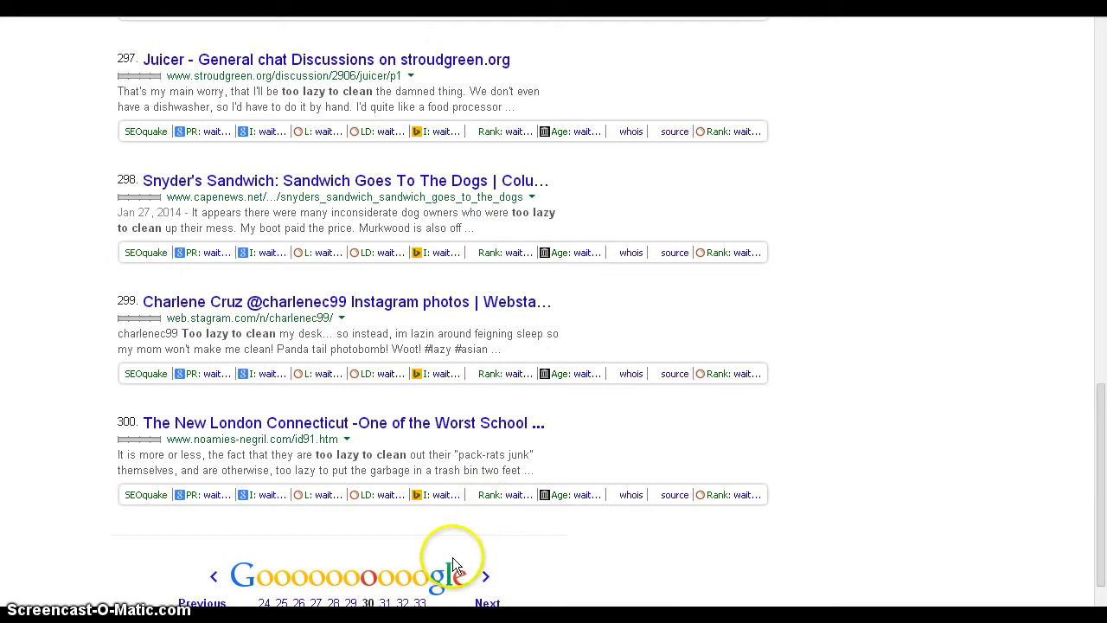
{"action": "left_click", "coordinate": [419, 606]}
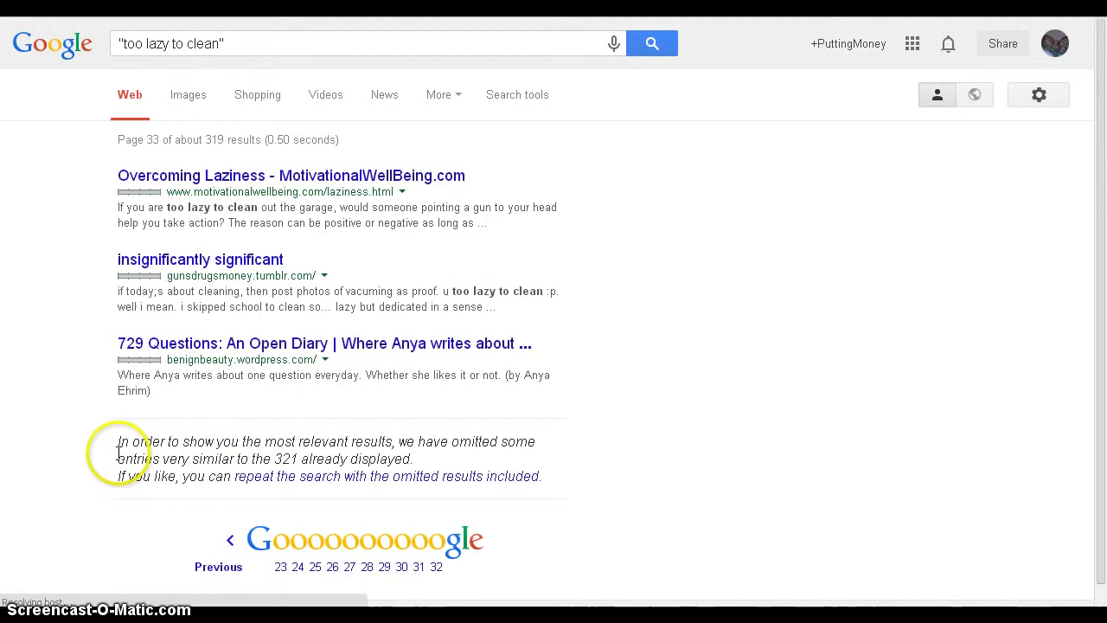
Step: Read the omitted-entries notice below the listings on page 33 and return to the top of the page
{"action": "scroll", "coordinate": [461, 426], "scroll_direction": "down", "scroll_amount": 3}
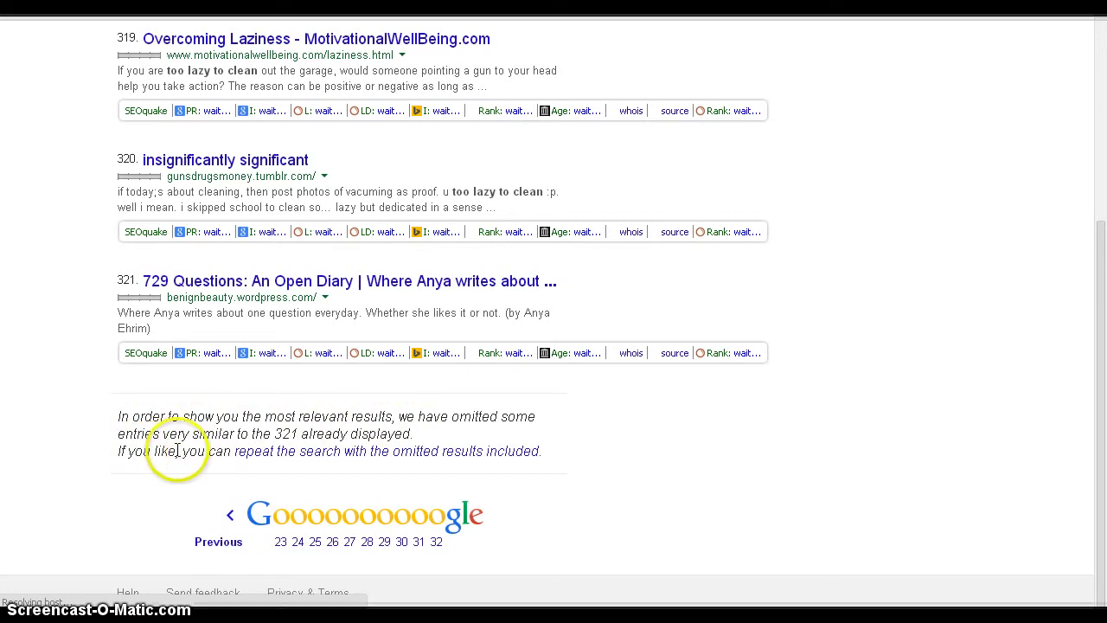
{"action": "left_click", "coordinate": [246, 453]}
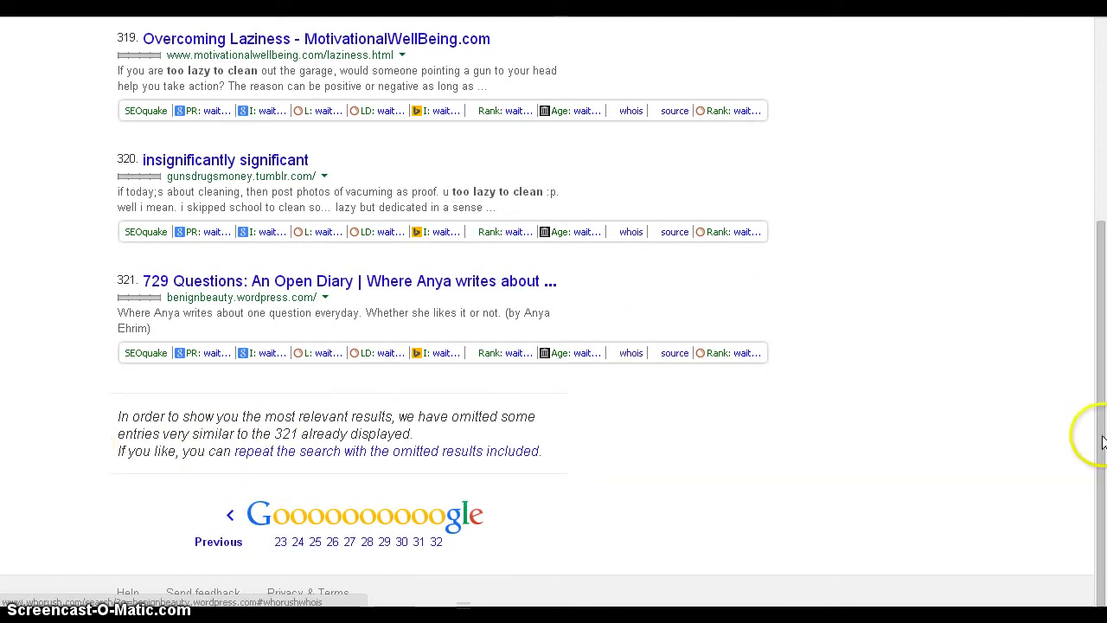
{"action": "left_click_drag", "start_coordinate": [1101, 440], "coordinate": [1080, 160]}
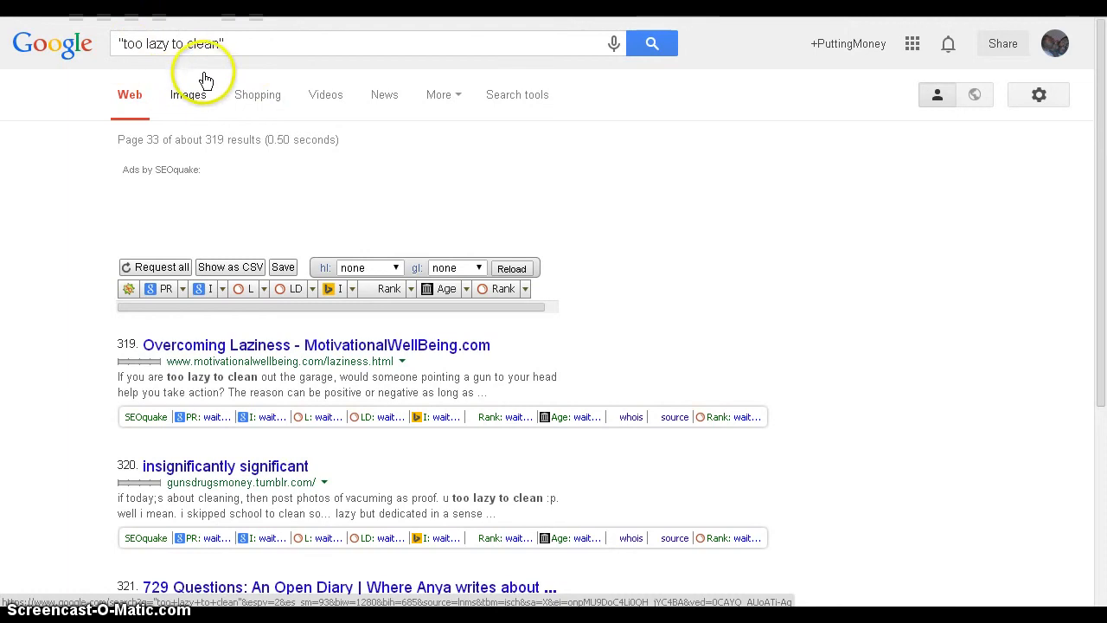
{"action": "left_click", "coordinate": [240, 78]}
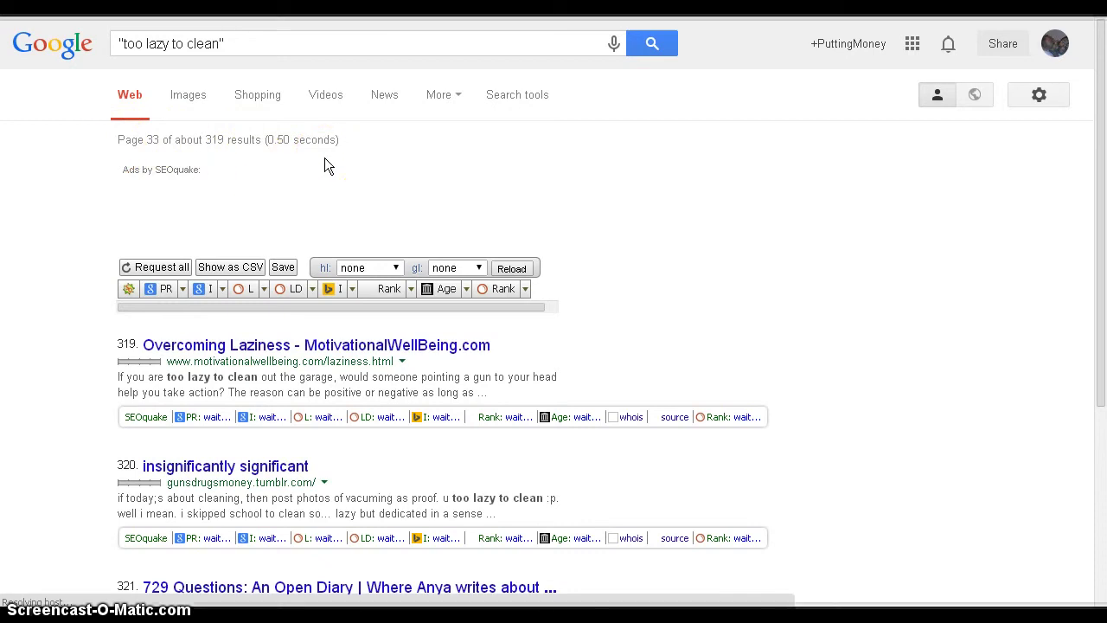
{"action": "left_click", "coordinate": [232, 143]}
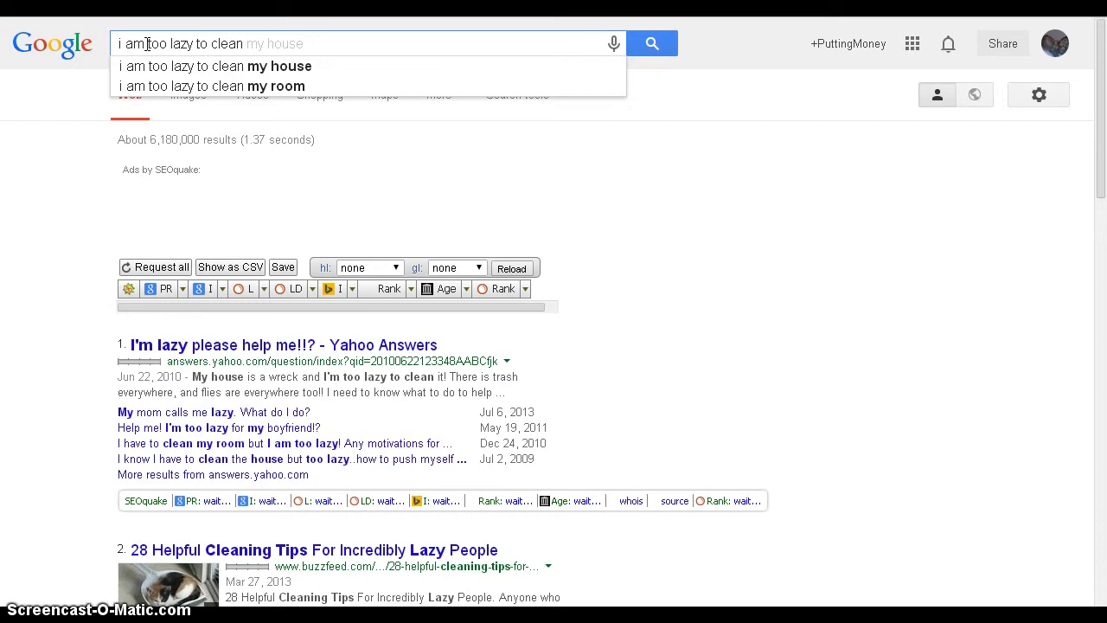
Step: Put "help" in front of the search query, making it help i am too lazy to clean
{"action": "type", "text": "hep"}
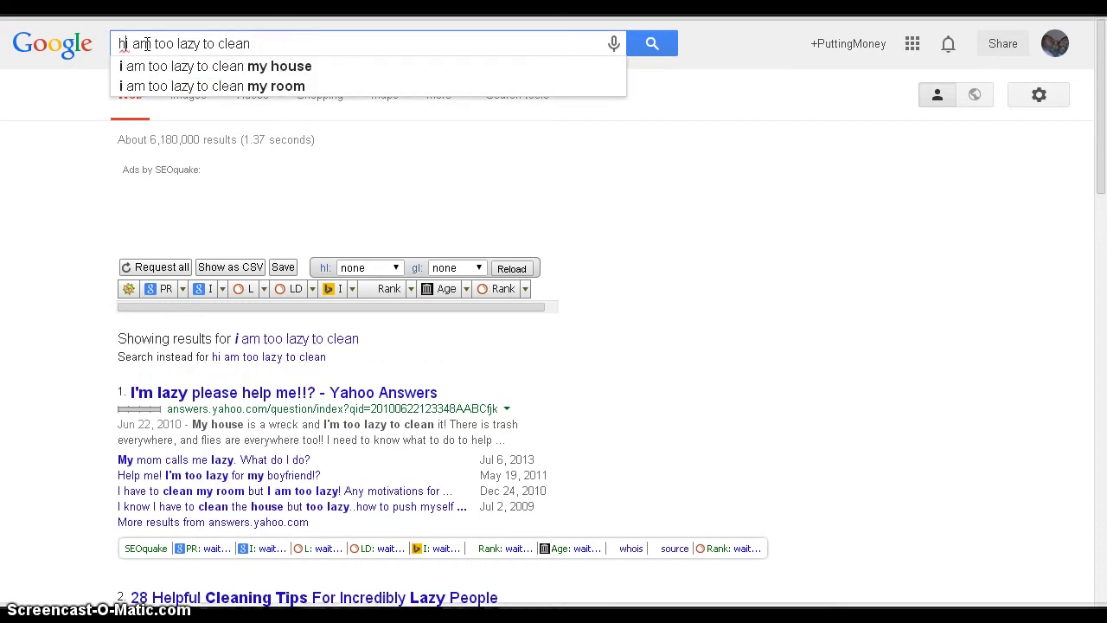
{"action": "key", "text": "BackSpace"}
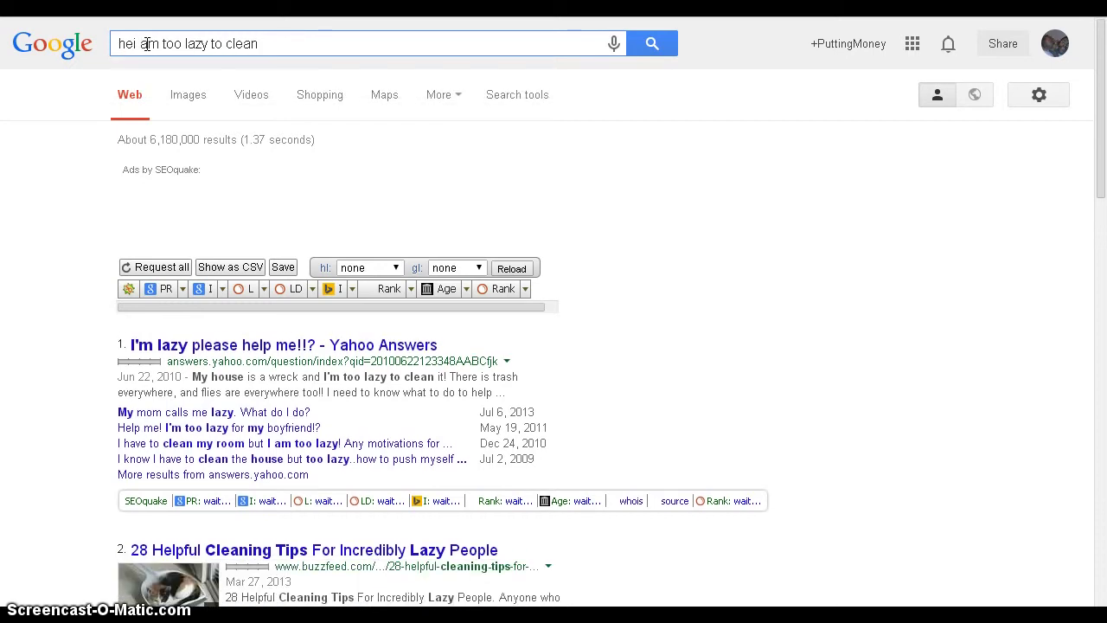
{"action": "type", "text": "lp I"}
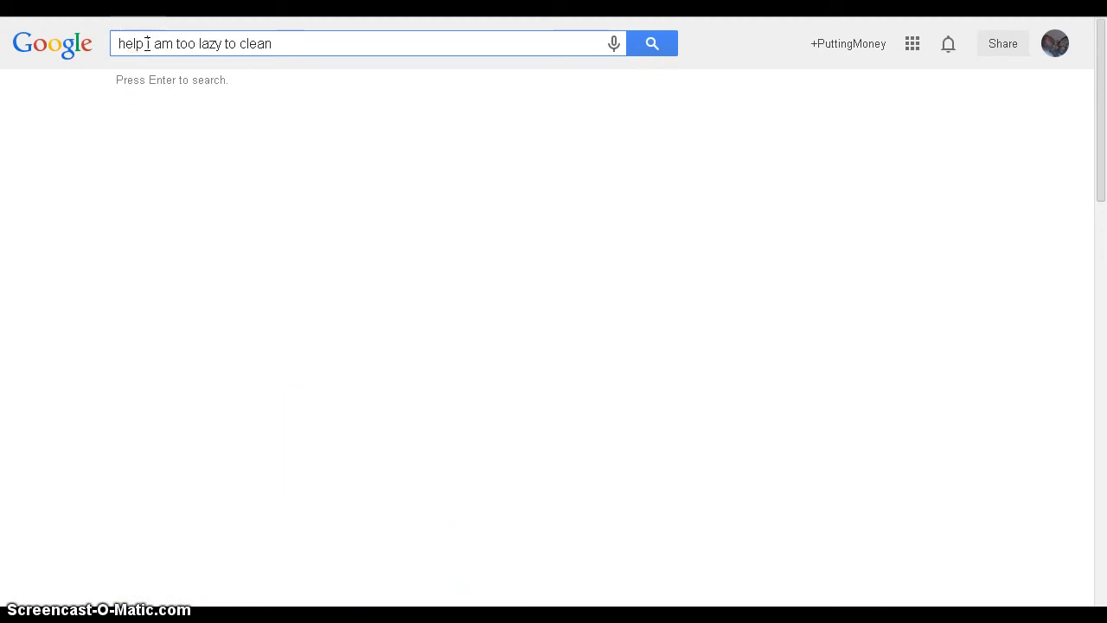
Step: Bring up the suggestions for completing the end of the query and search for help i am too lazy to clean my house
{"action": "left_click", "coordinate": [121, 41]}
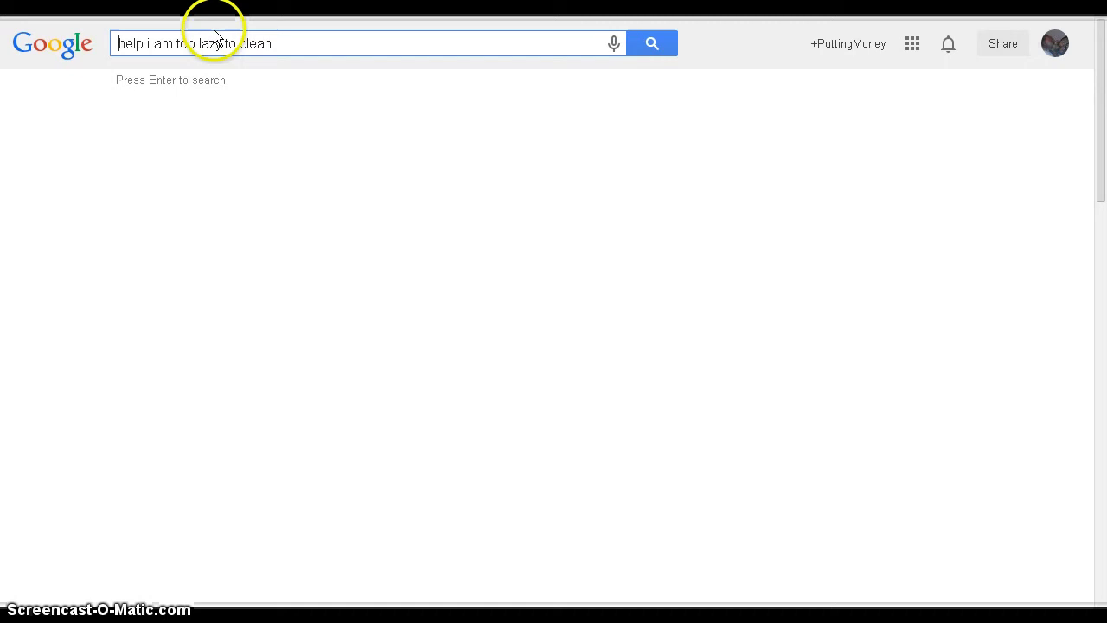
{"action": "left_click", "coordinate": [276, 43]}
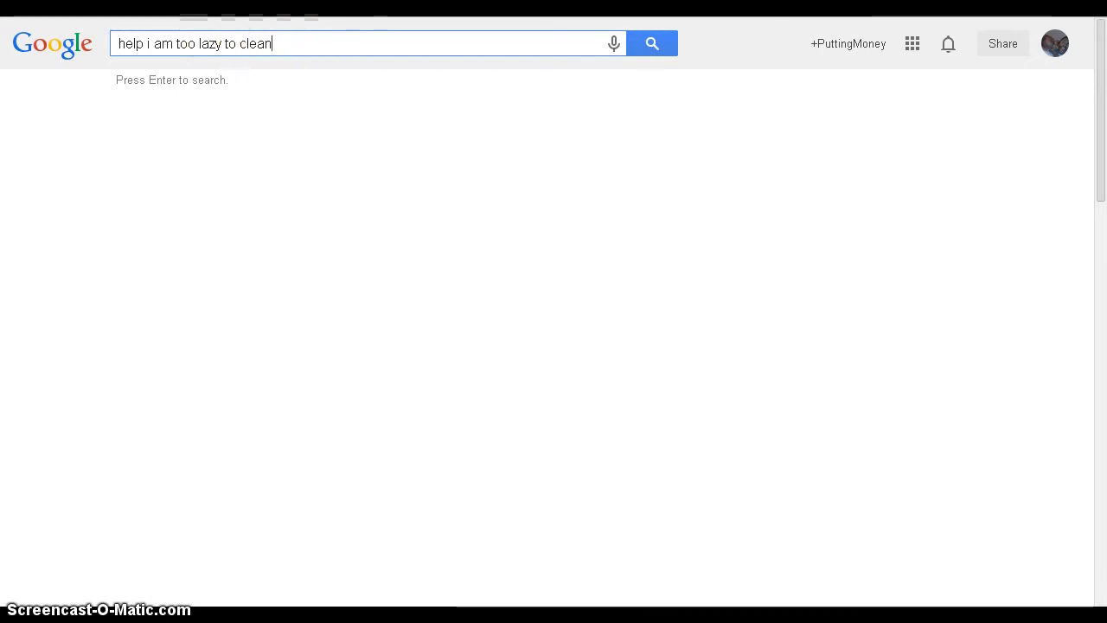
{"action": "left_click", "coordinate": [275, 45]}
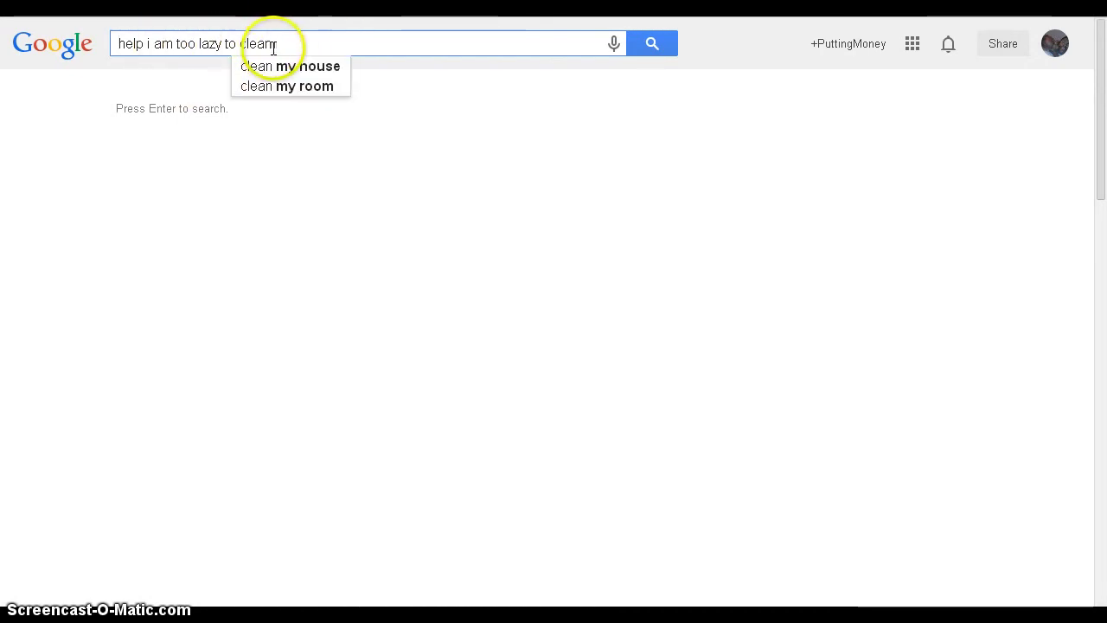
{"action": "left_click", "coordinate": [274, 46]}
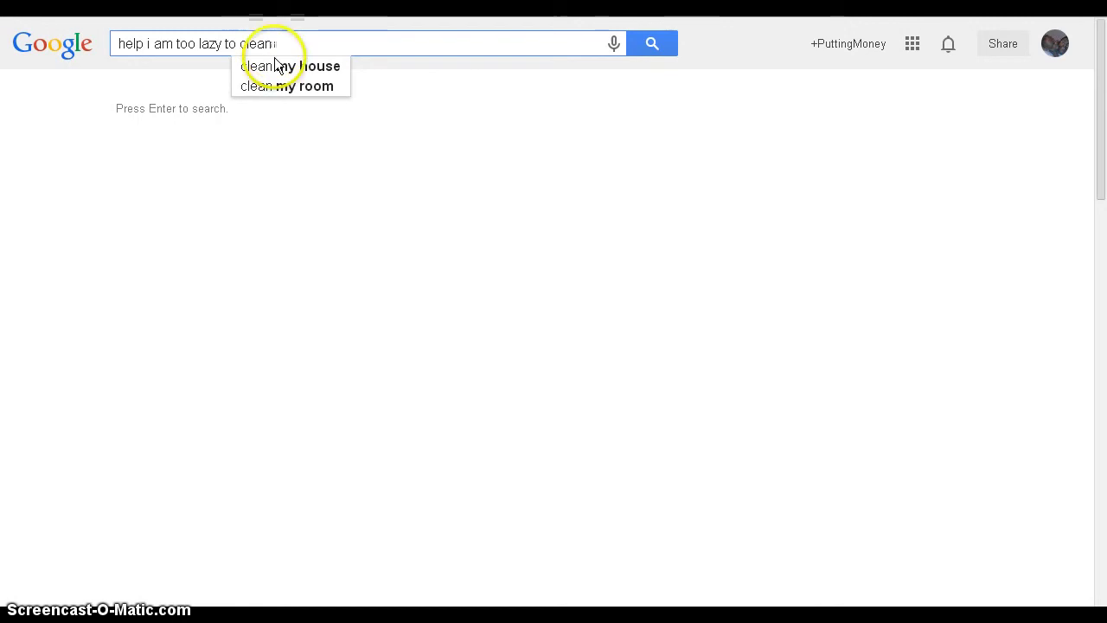
{"action": "left_click", "coordinate": [279, 45]}
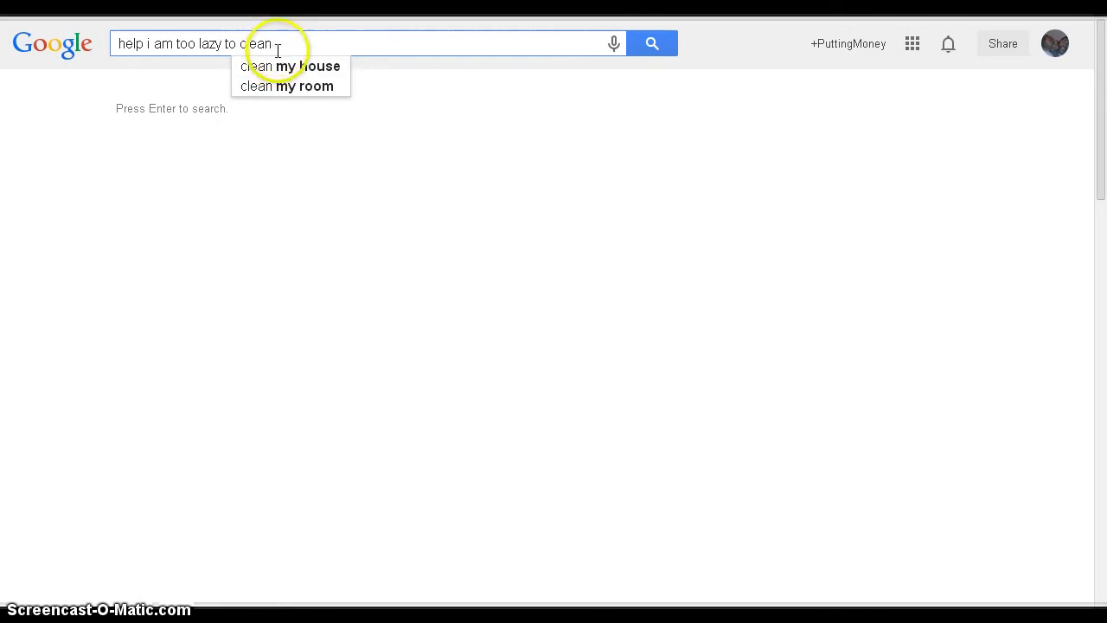
{"action": "left_click", "coordinate": [280, 66]}
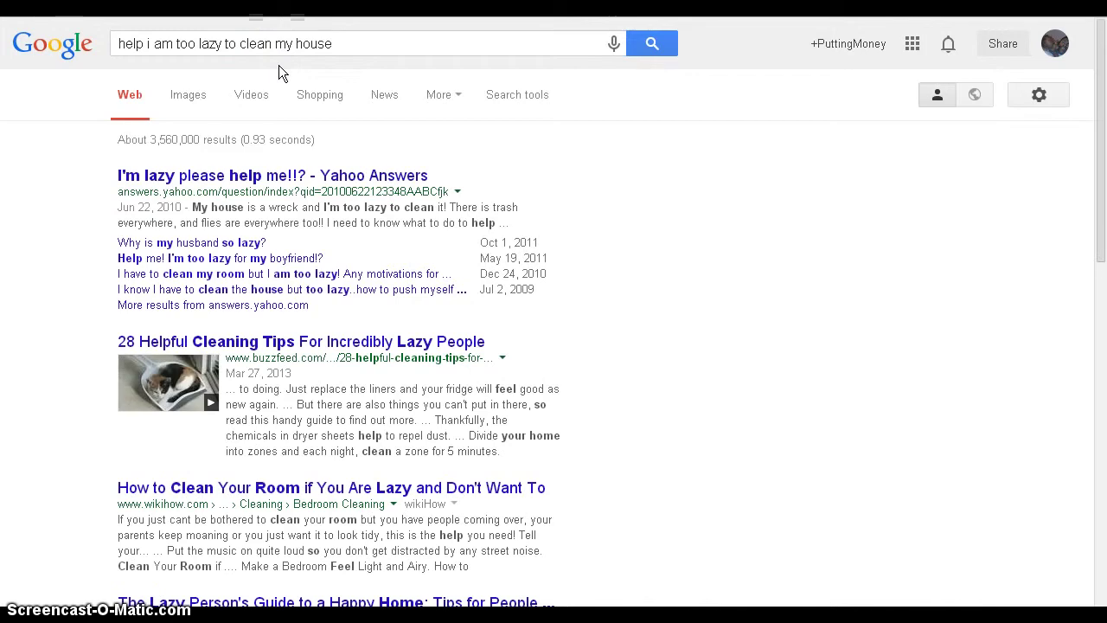
Step: Enclose the query in quotation marks and search for the exact phrase "help i am too lazy to clean my house"
{"action": "left_click", "coordinate": [237, 58]}
{"action": "left_click", "coordinate": [350, 50]}
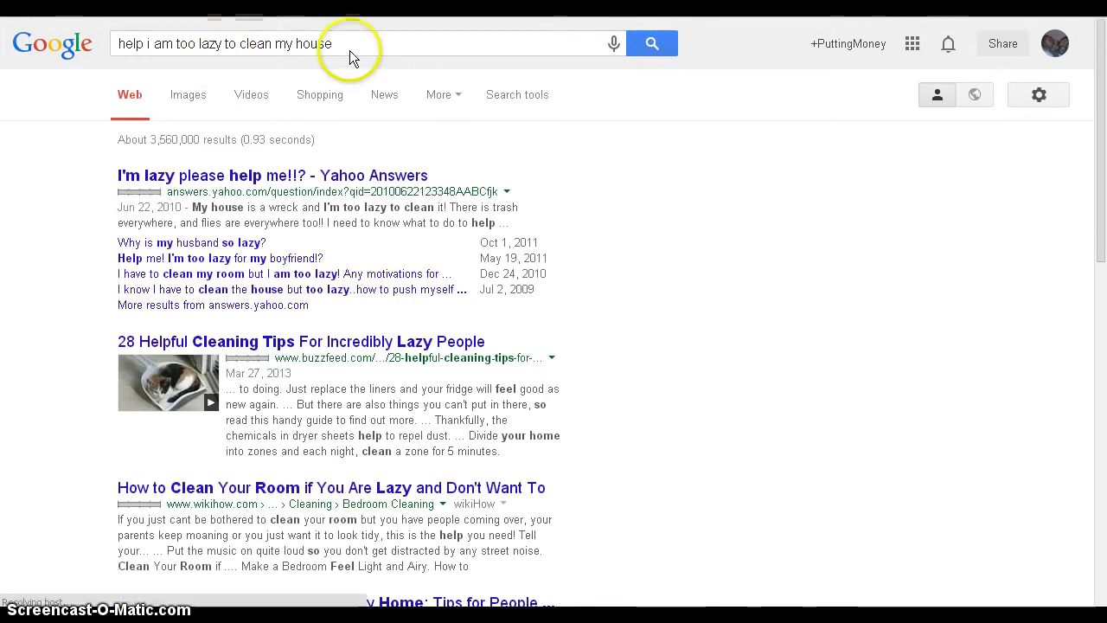
{"action": "key", "text": "Left"}
{"action": "key", "text": "Left"}
{"action": "key", "text": "Left"}
{"action": "key", "text": "Left"}
{"action": "key", "text": "Left"}
{"action": "key", "text": "Left"}
{"action": "key", "text": "Left"}
{"action": "key", "text": "Left"}
{"action": "key", "text": "Left"}
{"action": "key", "text": "Left"}
{"action": "key", "text": "Left"}
{"action": "key", "text": "Left"}
{"action": "key", "text": "Left"}
{"action": "key", "text": "Left"}
{"action": "key", "text": "Left"}
{"action": "key", "text": "Left"}
{"action": "key", "text": "Left"}
{"action": "key", "text": "Left"}
{"action": "key", "text": "Left"}
{"action": "key", "text": "Left"}
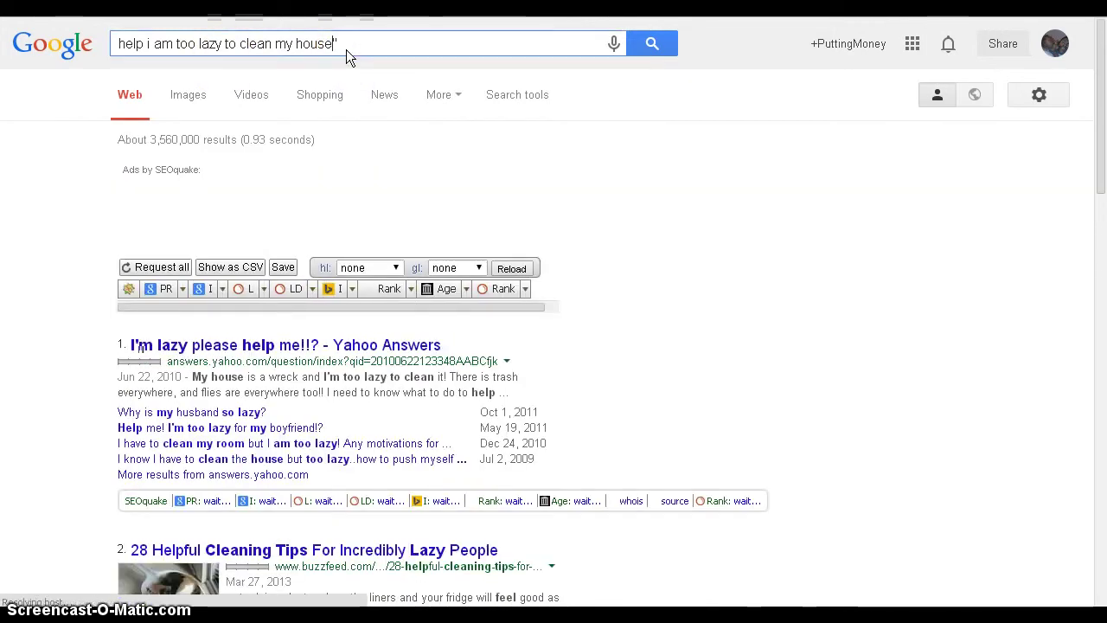
{"action": "key", "text": "BackSpace"}
{"action": "type", "text": "I"}
{"action": "key", "text": "Home"}
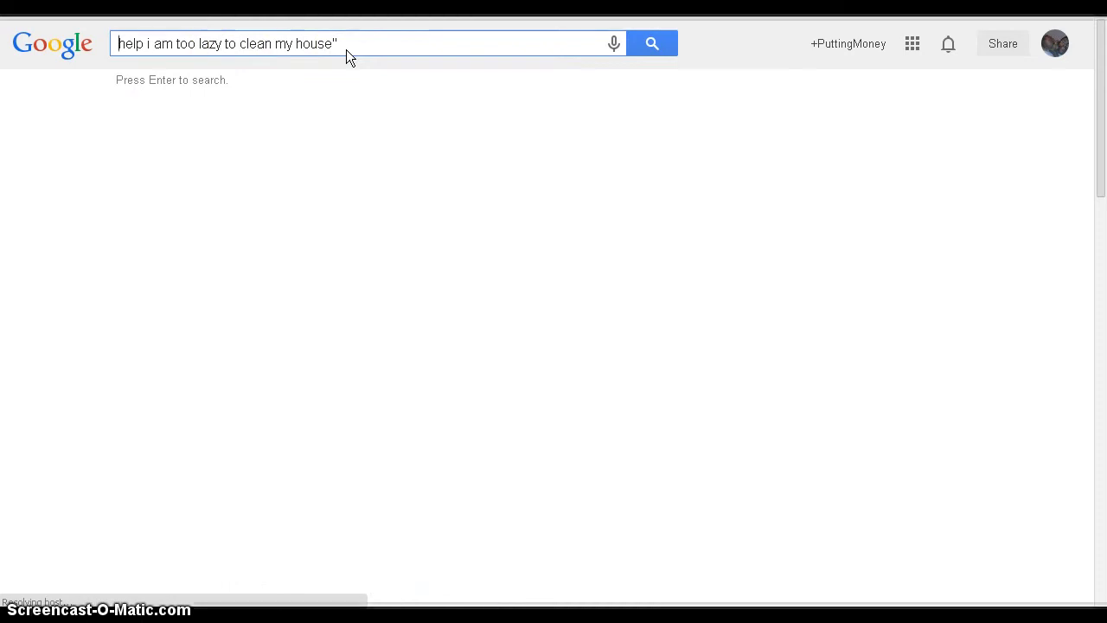
{"action": "type", "text": "\""}
{"action": "key", "text": "Return"}
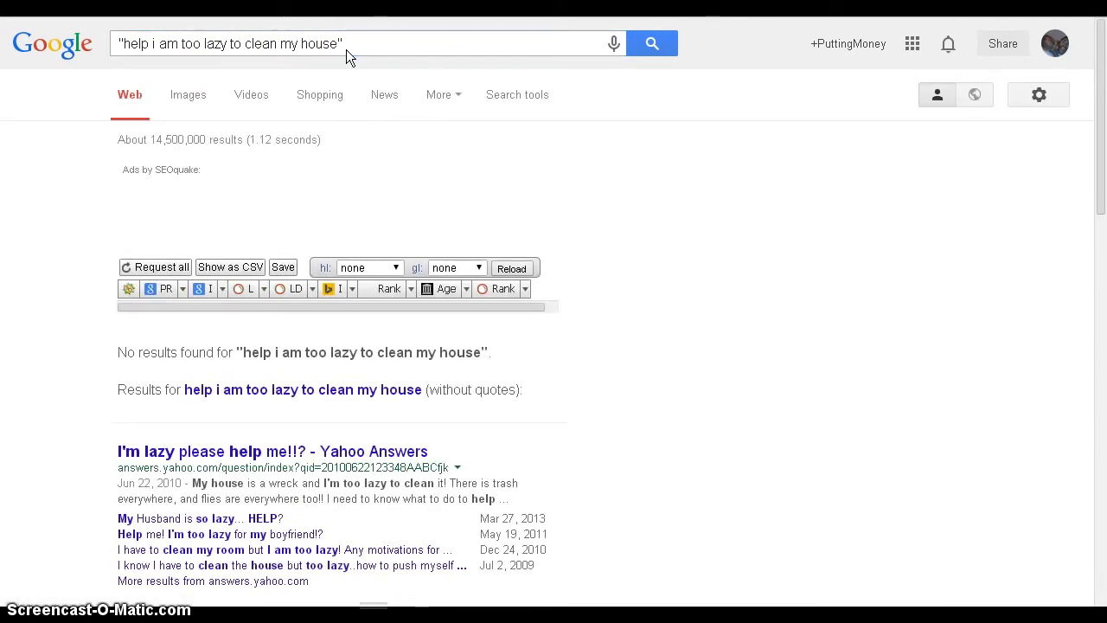
Step: Copy the whole quoted phrase from the search field and deselect it
{"action": "left_click", "coordinate": [316, 43]}
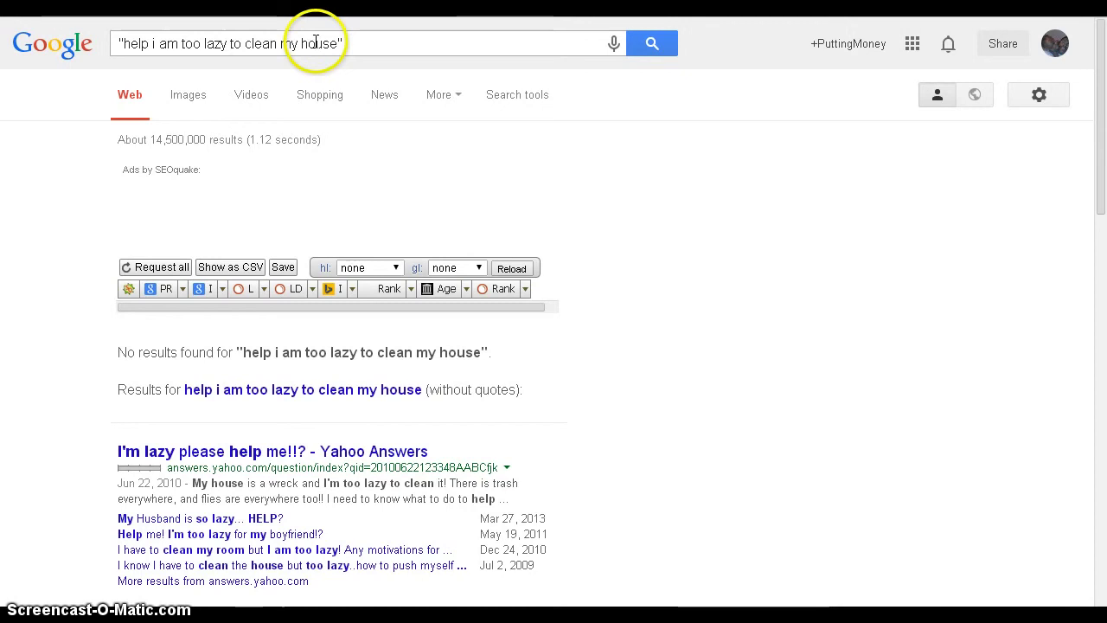
{"action": "triple_click", "coordinate": [316, 44]}
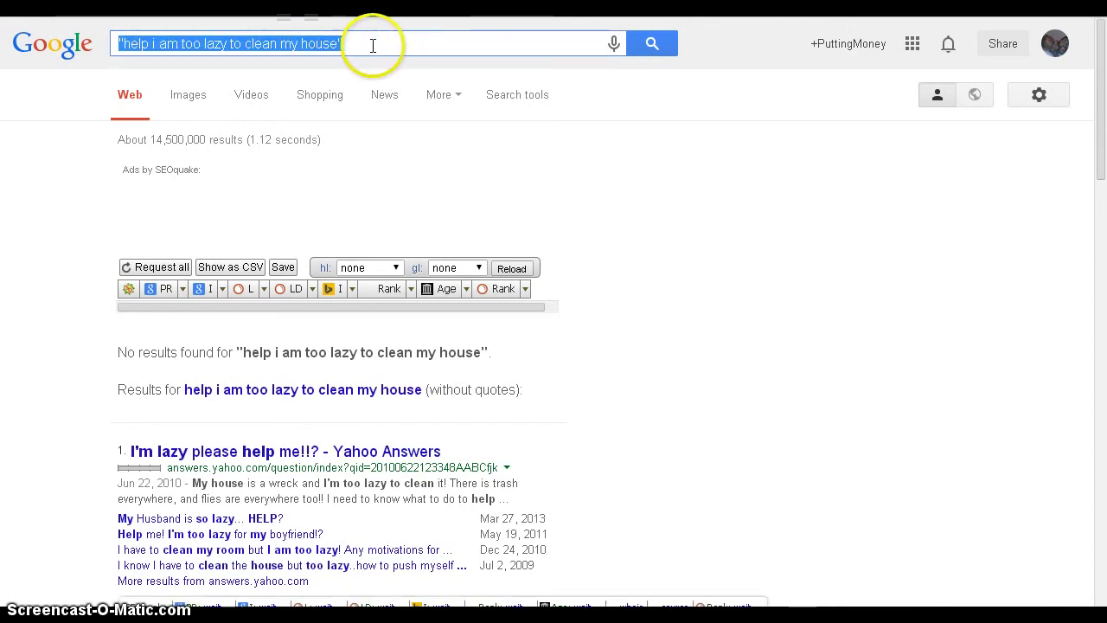
{"action": "right_click", "coordinate": [297, 43]}
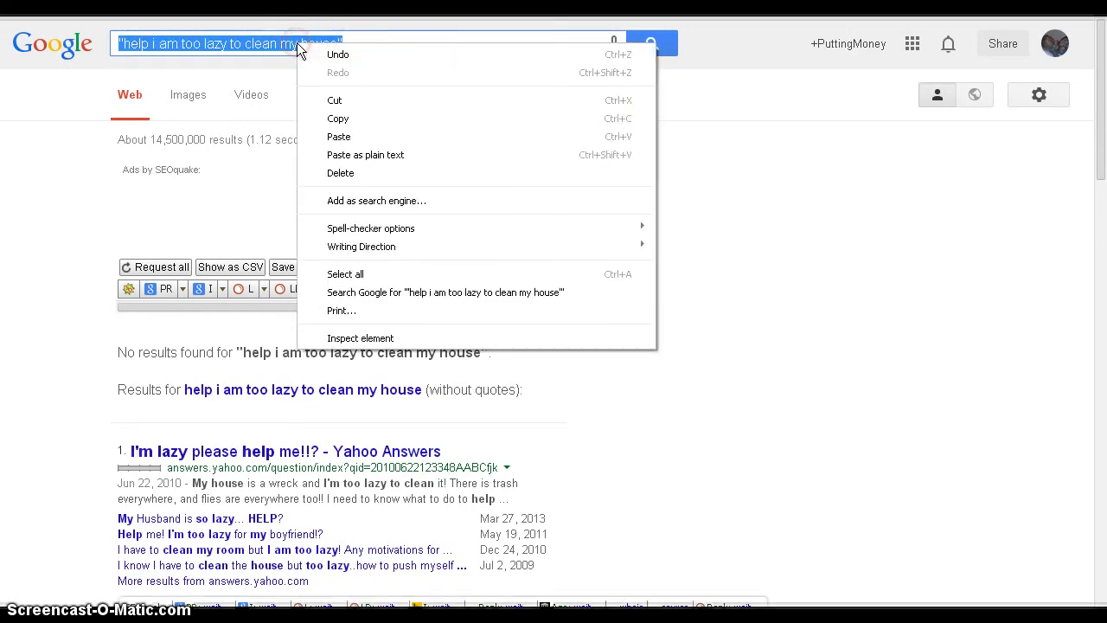
{"action": "left_click", "coordinate": [338, 116]}
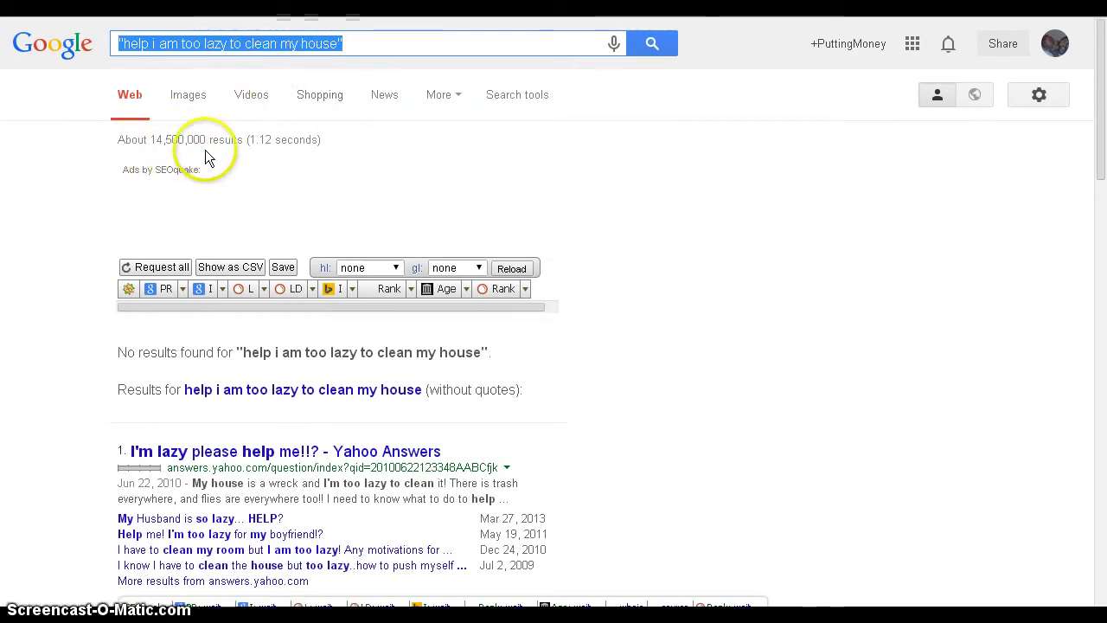
{"action": "left_click", "coordinate": [307, 43]}
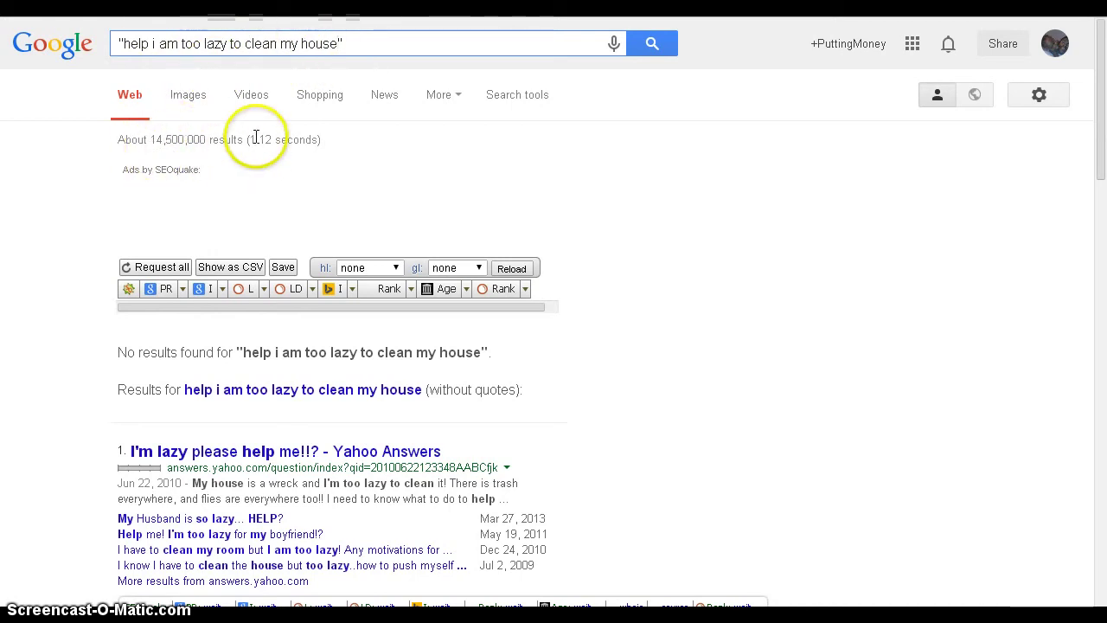
Step: Remove "my house" from the end of the query and search for the suggestion help i am too lazy to clean my room
{"action": "left_click", "coordinate": [338, 43]}
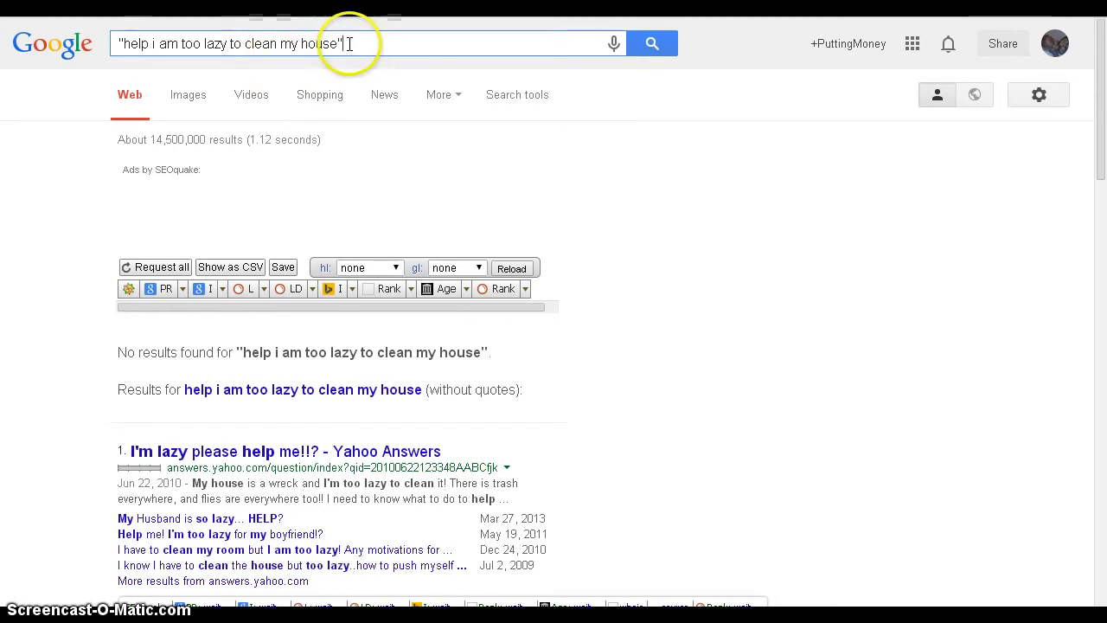
{"action": "key", "text": "BackSpace"}
{"action": "key", "text": "BackSpace"}
{"action": "key", "text": "BackSpace"}
{"action": "key", "text": "BackSpace"}
{"action": "key", "text": "BackSpace"}
{"action": "key", "text": "BackSpace"}
{"action": "key", "text": "BackSpace"}
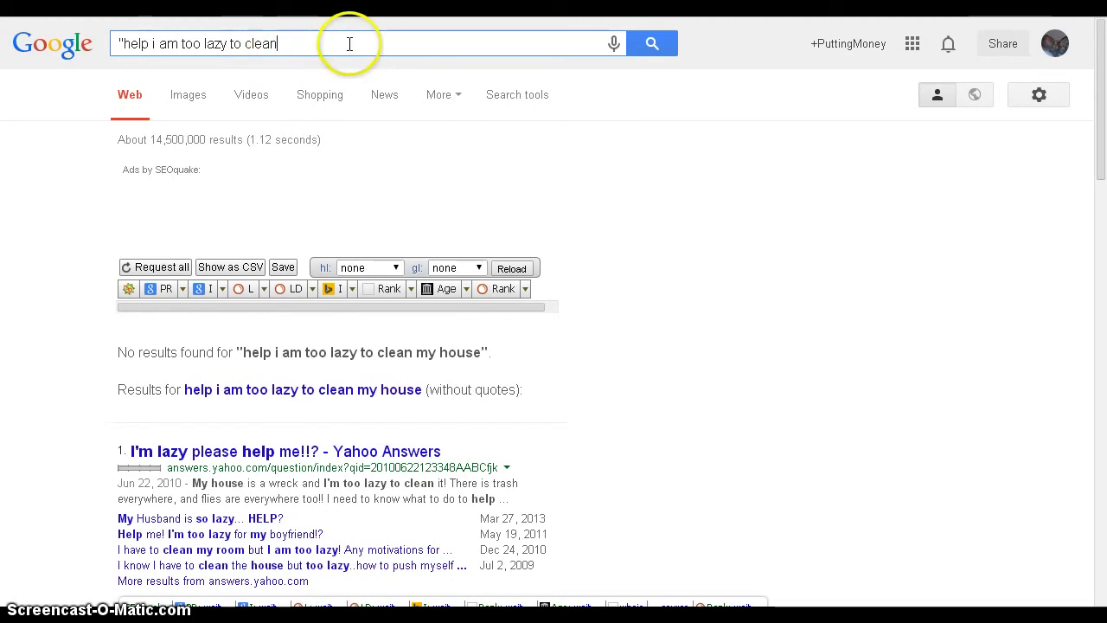
{"action": "key", "text": "Down"}
{"action": "key", "text": "Down"}
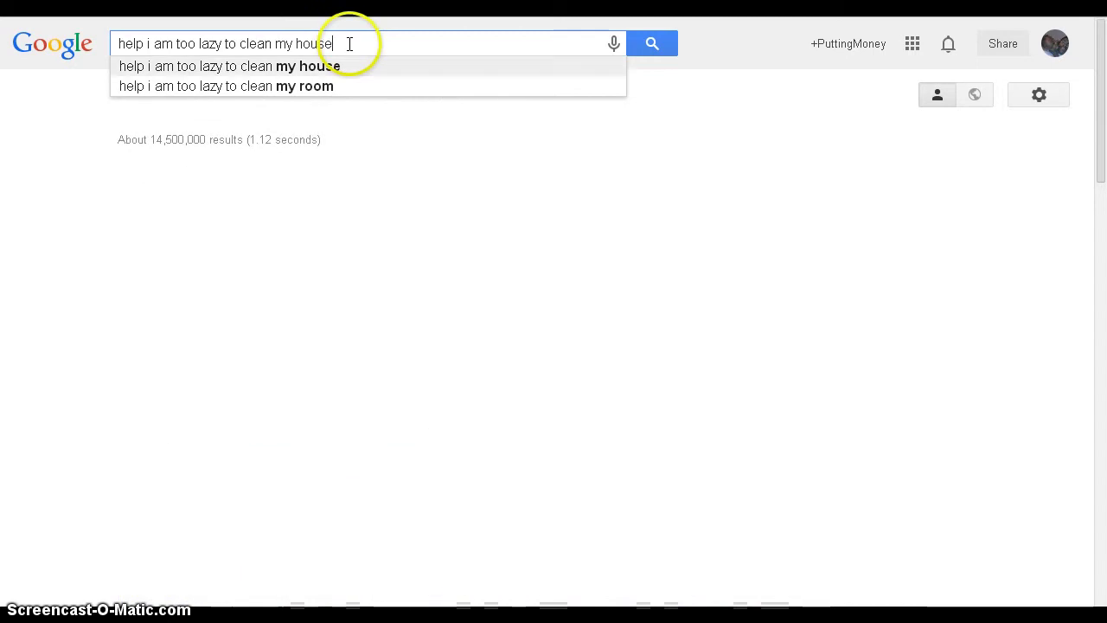
{"action": "key", "text": "Return"}
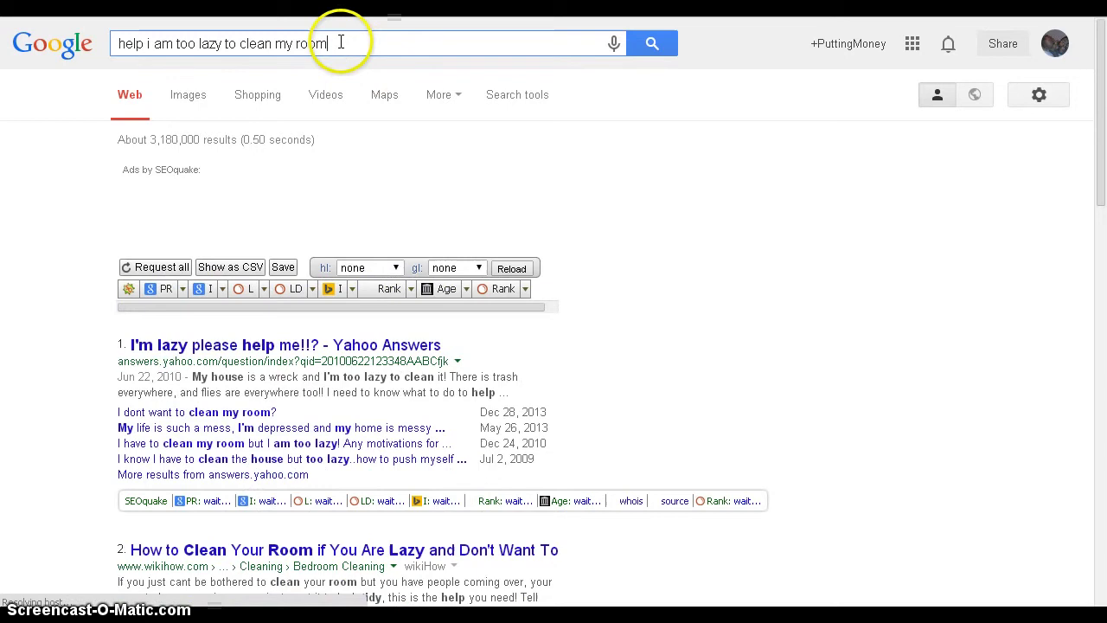
Step: Add quotation marks around the query and search for the exact phrase "help i am too lazy to clean my room"
{"action": "left_click", "coordinate": [341, 42]}
{"action": "type", "text": "\""}
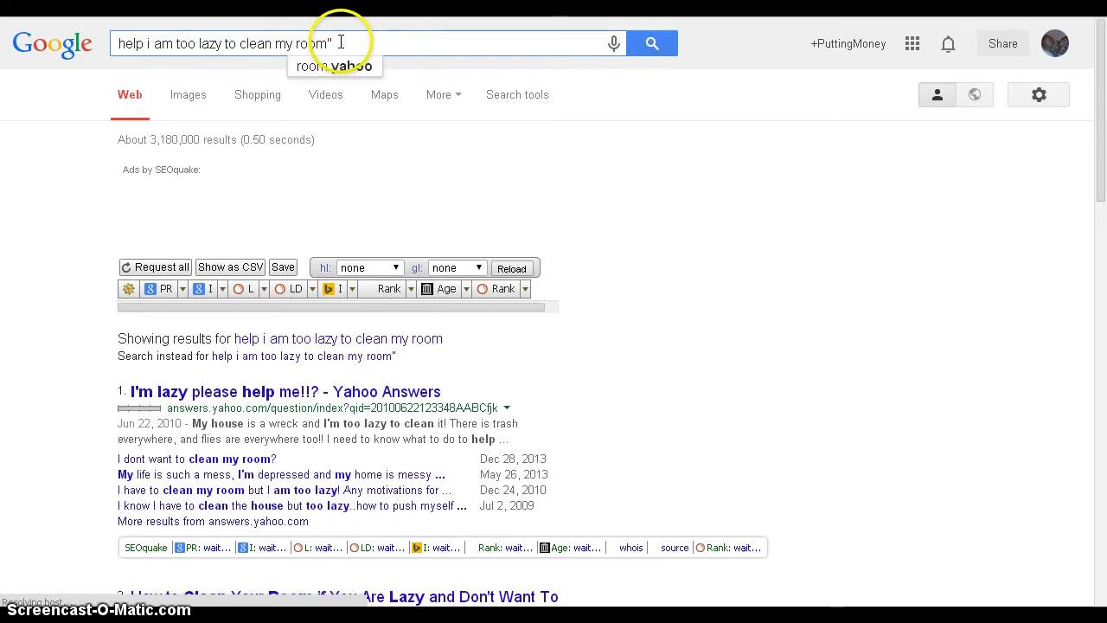
{"action": "key", "text": "ctrl+Left"}
{"action": "key", "text": "ctrl+Left"}
{"action": "key", "text": "ctrl+Left"}
{"action": "key", "text": "ctrl+Left"}
{"action": "key", "text": "ctrl+Left"}
{"action": "key", "text": "ctrl+Left"}
{"action": "key", "text": "ctrl+Left"}
{"action": "key", "text": "ctrl+Left"}
{"action": "key", "text": "ctrl+Left"}
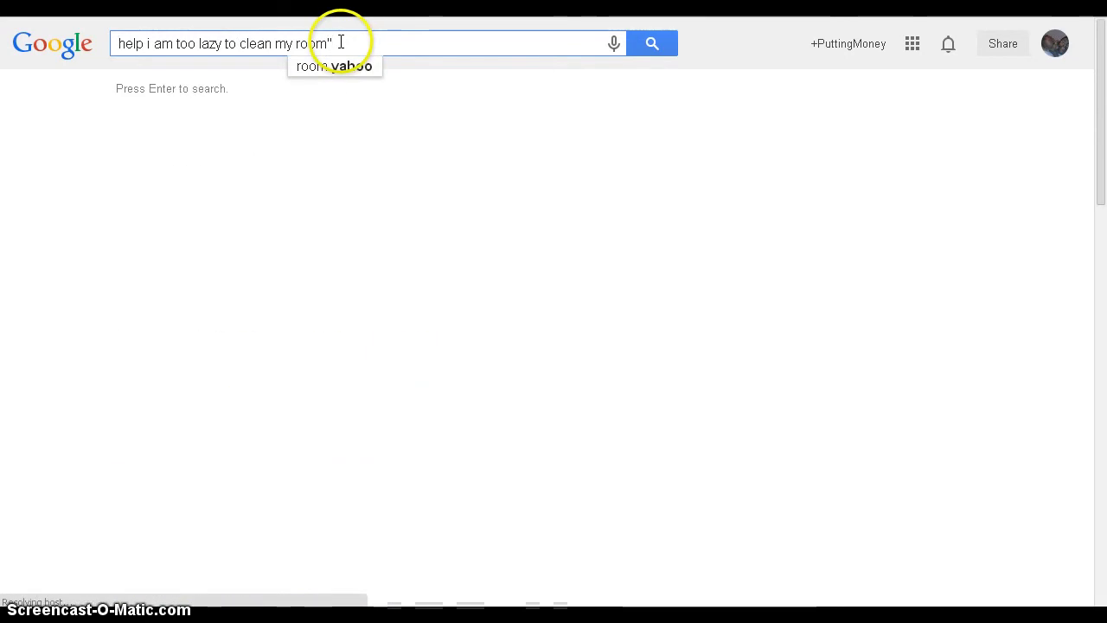
{"action": "type", "text": "\""}
{"action": "key", "text": "Return"}
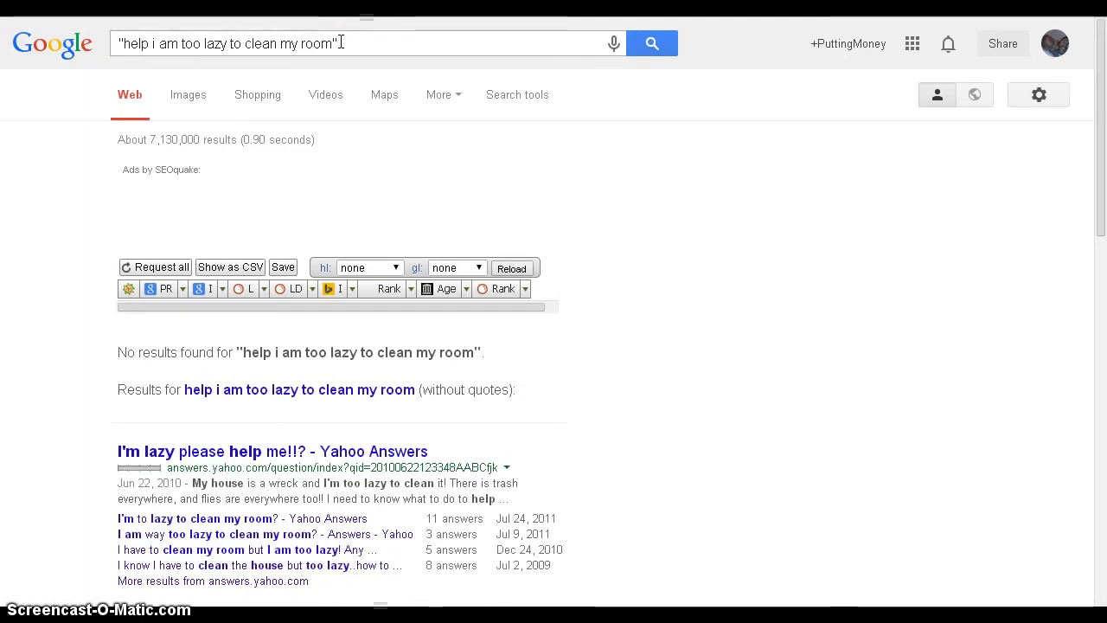
Step: Replace "my room" and the closing quotation mark in the query with an asterisk wildcard directly after "clean"
{"action": "left_click", "coordinate": [341, 43]}
{"action": "key", "text": "BackSpace"}
{"action": "key", "text": "BackSpace"}
{"action": "key", "text": "BackSpace"}
{"action": "key", "text": "BackSpace"}
{"action": "key", "text": "BackSpace"}
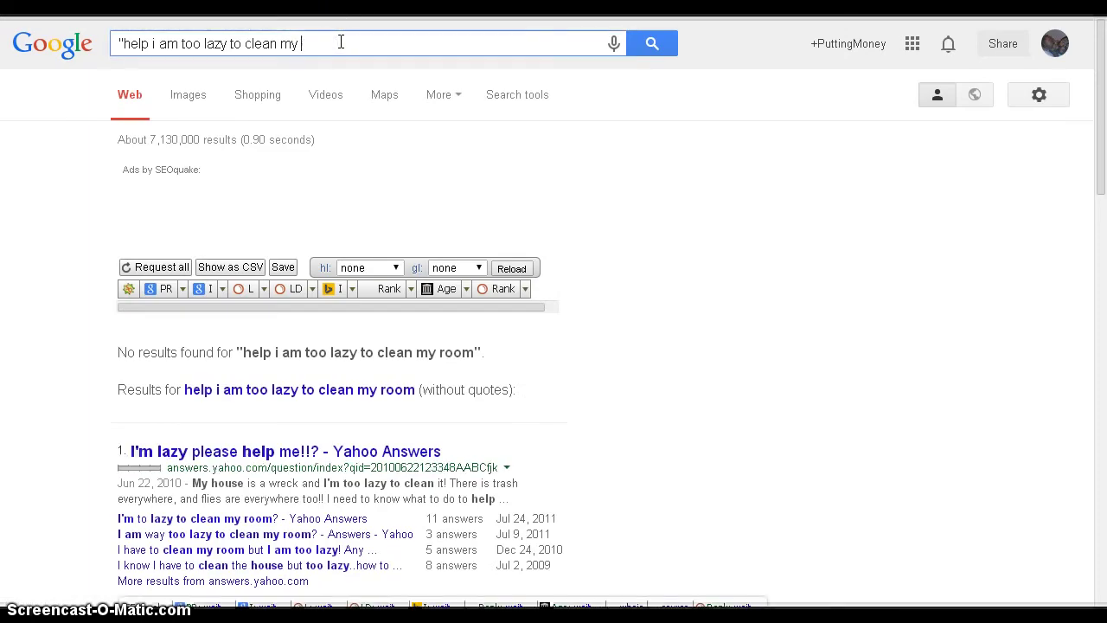
{"action": "key", "text": "BackSpace"}
{"action": "key", "text": "BackSpace"}
{"action": "key", "text": "BackSpace"}
{"action": "key", "text": "BackSpace"}
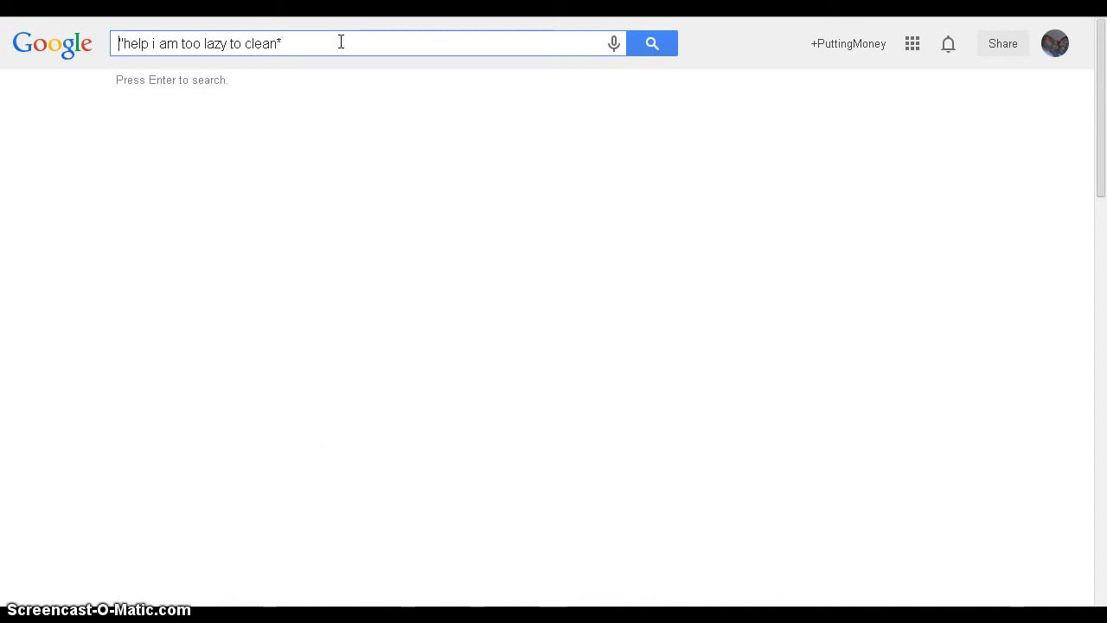
Step: Strip the opening quotation mark and the trailing asterisk from the query, and put a space before "help"
{"action": "key", "text": "Delete"}
{"action": "left_click", "coordinate": [301, 54]}
{"action": "key", "text": "BackSpace"}
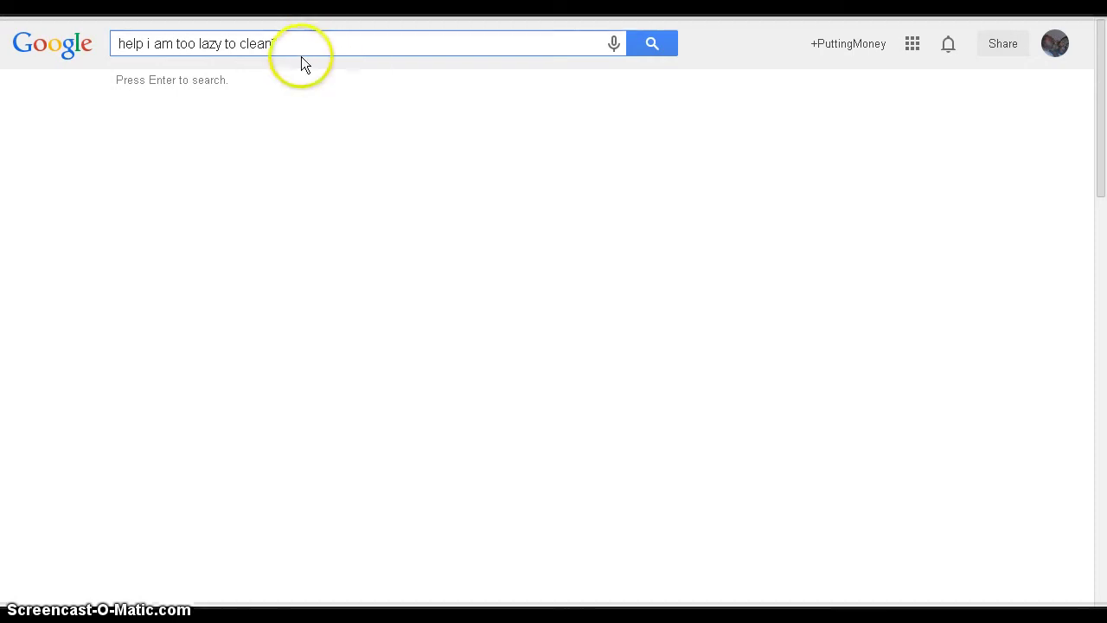
{"action": "type", "text": "*"}
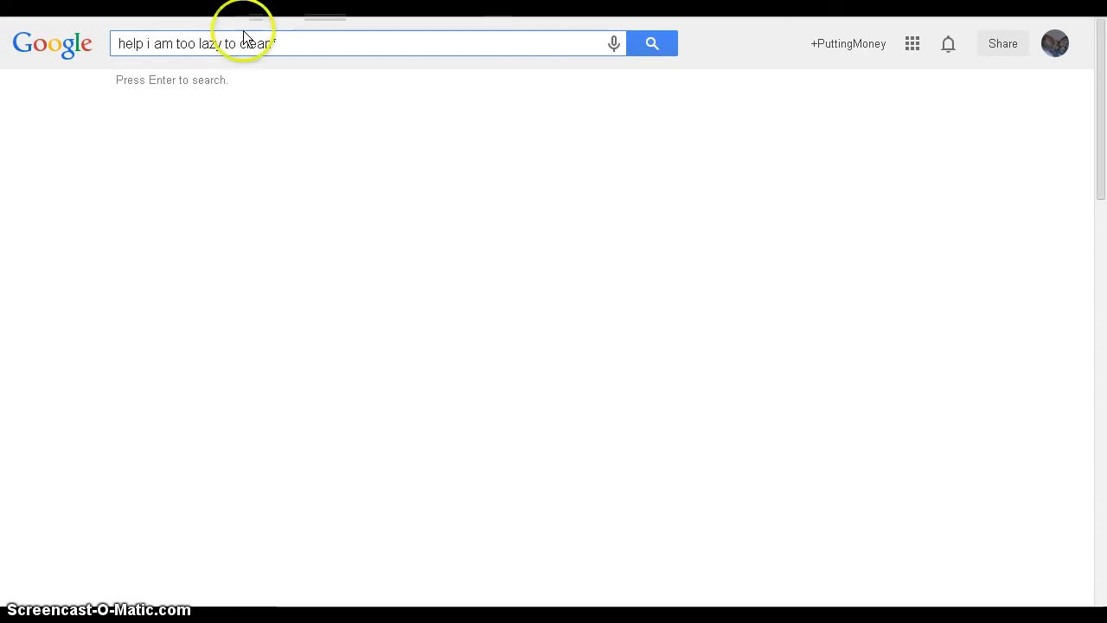
{"action": "key", "text": "BackSpace"}
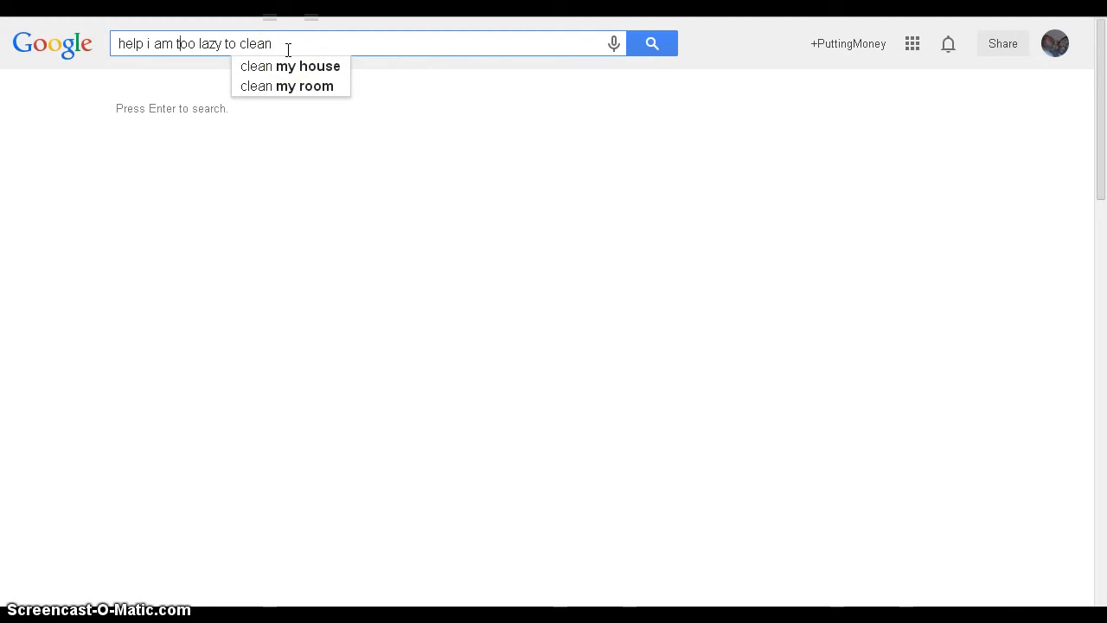
{"action": "key", "text": "Home"}
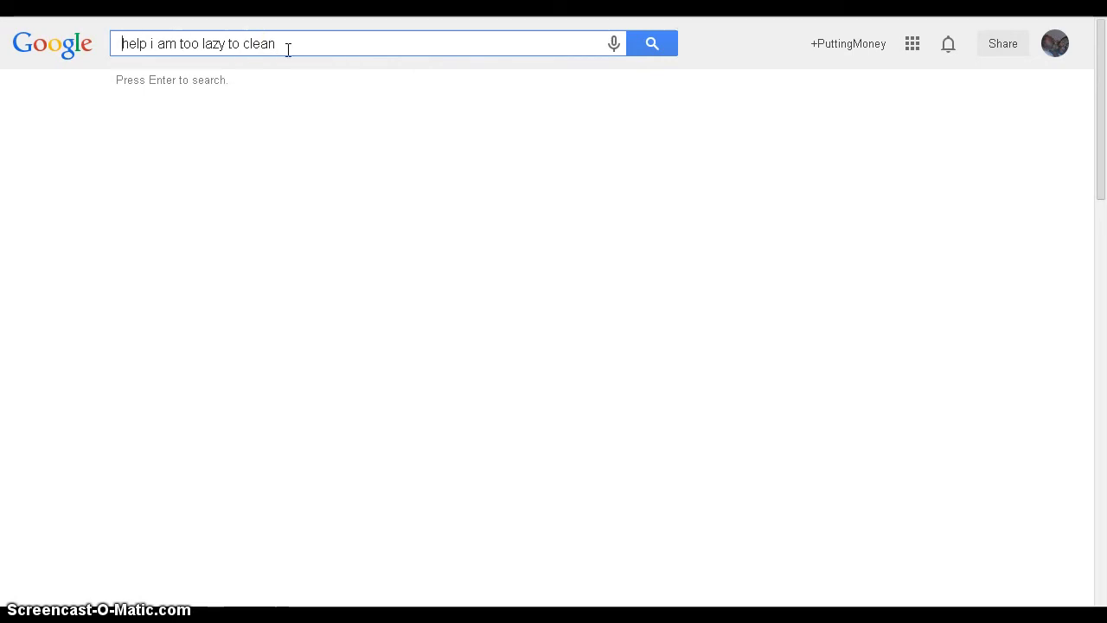
Step: Erase the entire help i am too lazy to clean query, leaving the search field empty
{"action": "left_click", "coordinate": [285, 46]}
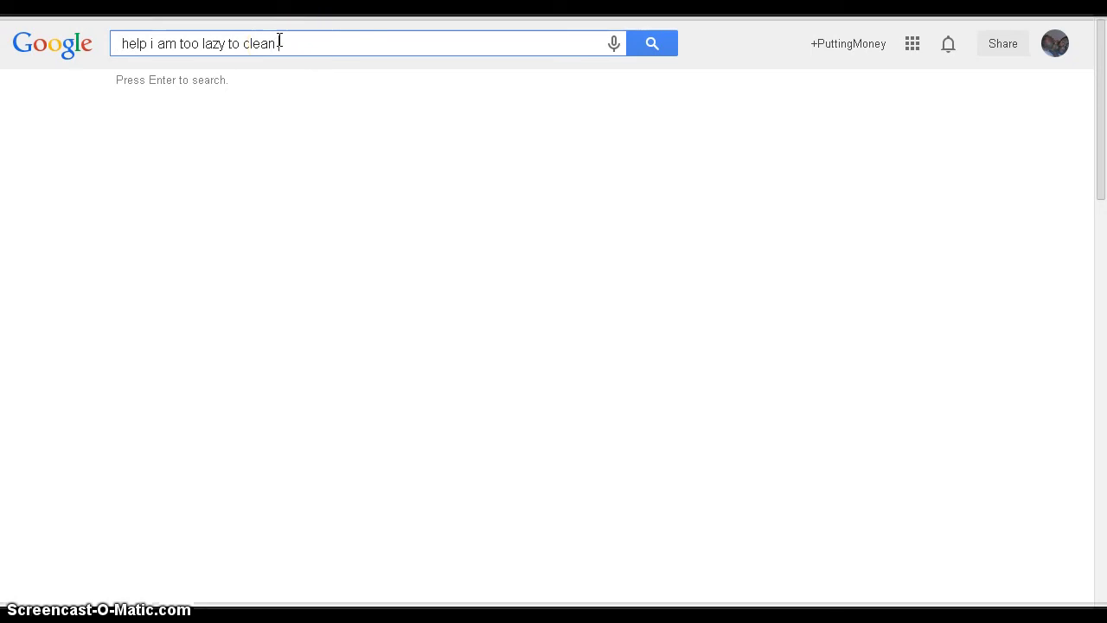
{"action": "key", "text": "BackSpace"}
{"action": "key", "text": "BackSpace"}
{"action": "key", "text": "BackSpace"}
{"action": "key", "text": "BackSpace"}
{"action": "key", "text": "BackSpace"}
{"action": "key", "text": "BackSpace"}
{"action": "key", "text": "BackSpace"}
{"action": "key", "text": "BackSpace"}
{"action": "key", "text": "BackSpace"}
{"action": "key", "text": "BackSpace"}
{"action": "key", "text": "BackSpace"}
{"action": "key", "text": "BackSpace"}
{"action": "key", "text": "BackSpace"}
{"action": "key", "text": "BackSpace"}
{"action": "key", "text": "BackSpace"}
{"action": "key", "text": "BackSpace"}
{"action": "key", "text": "BackSpace"}
{"action": "key", "text": "BackSpace"}
{"action": "key", "text": "BackSpace"}
{"action": "key", "text": "BackSpace"}
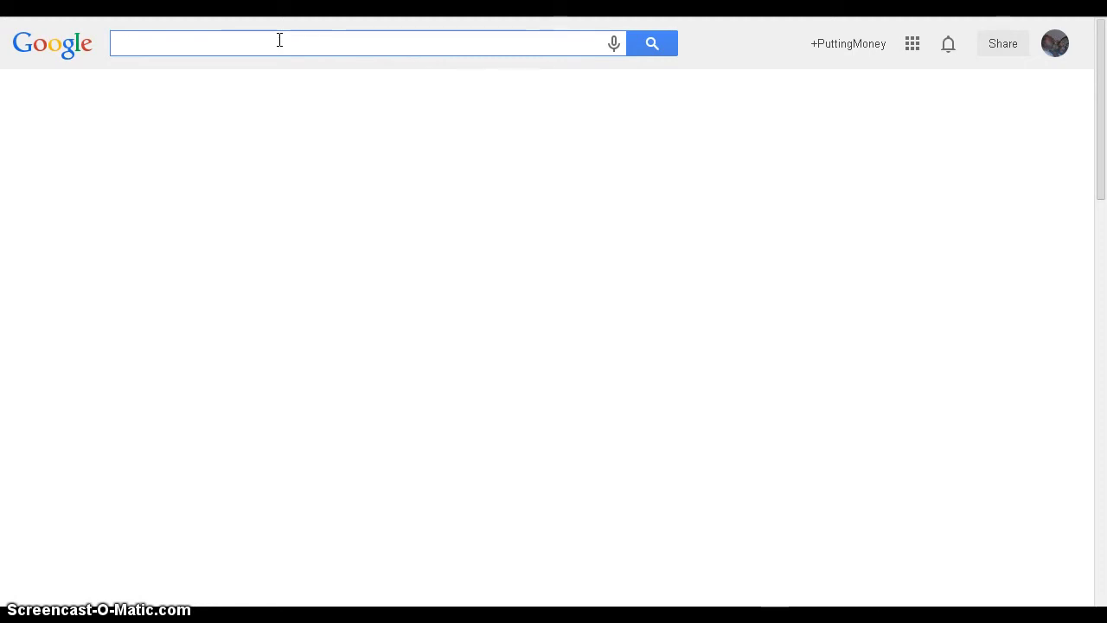
Step: Enter "house cleaned fast" in the Google search and run the suggested query "get your house clean fast"
{"action": "left_click", "coordinate": [180, 39]}
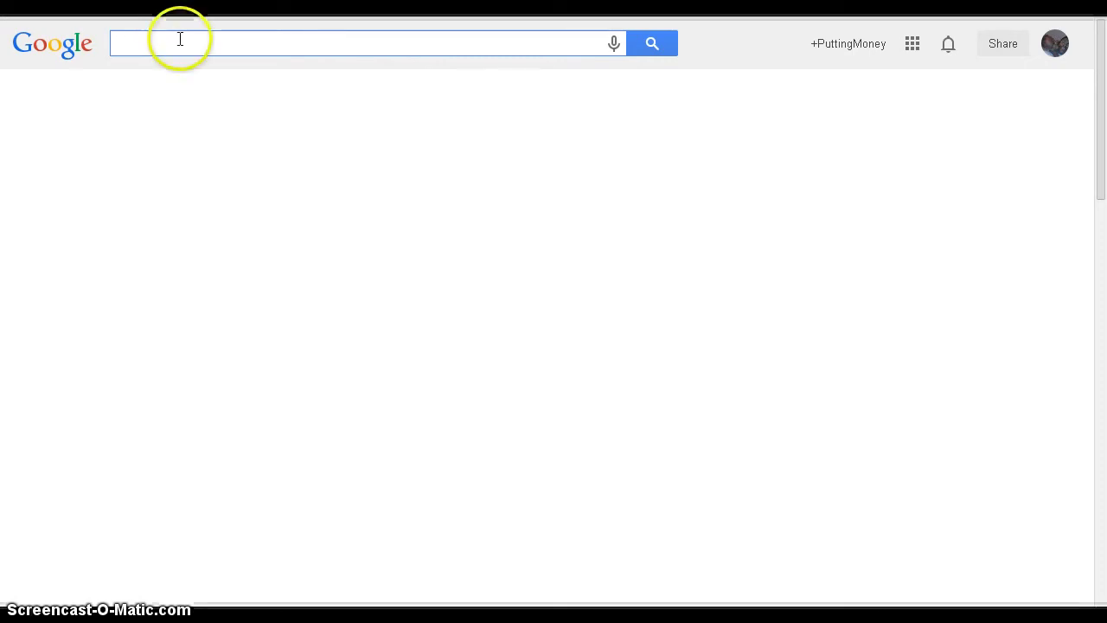
{"action": "type", "text": "house"}
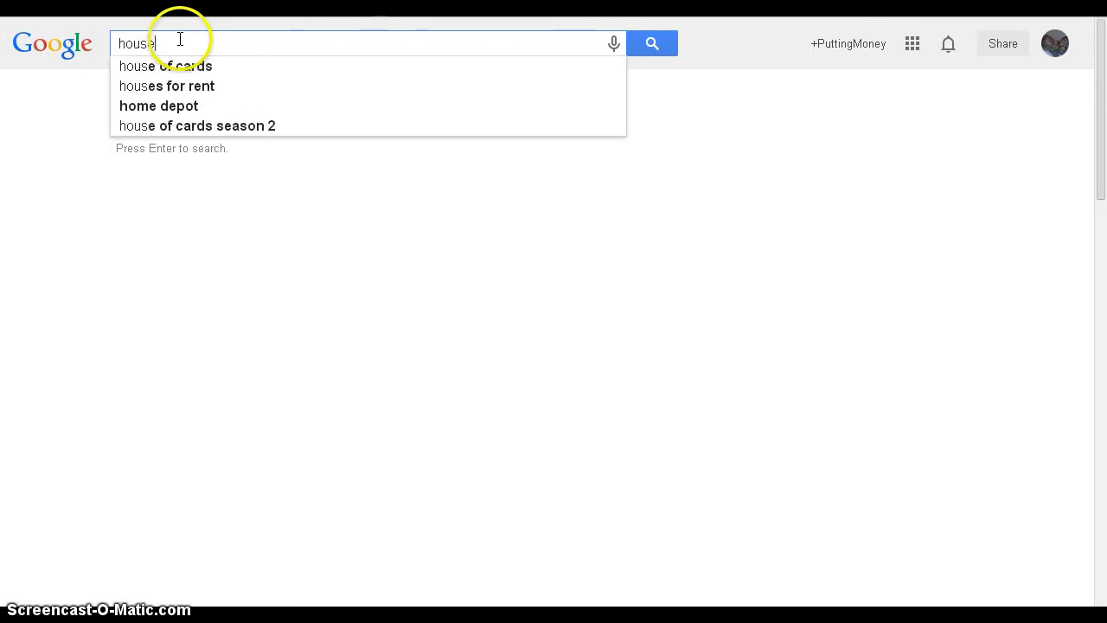
{"action": "type", "text": " cleaned fast"}
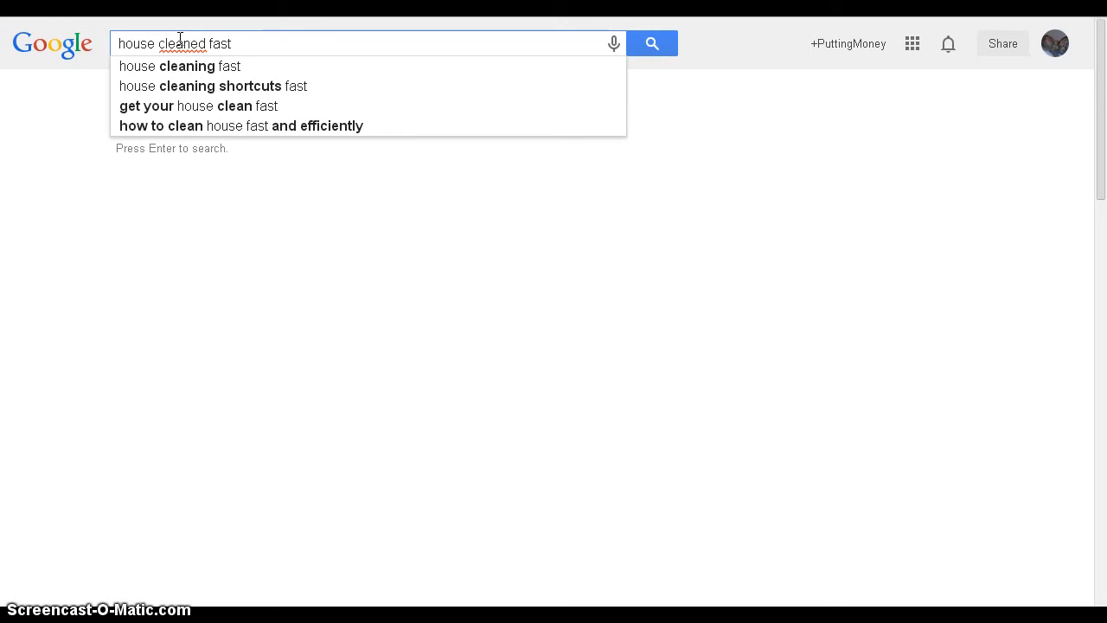
{"action": "key", "text": "Down"}
{"action": "key", "text": "Down"}
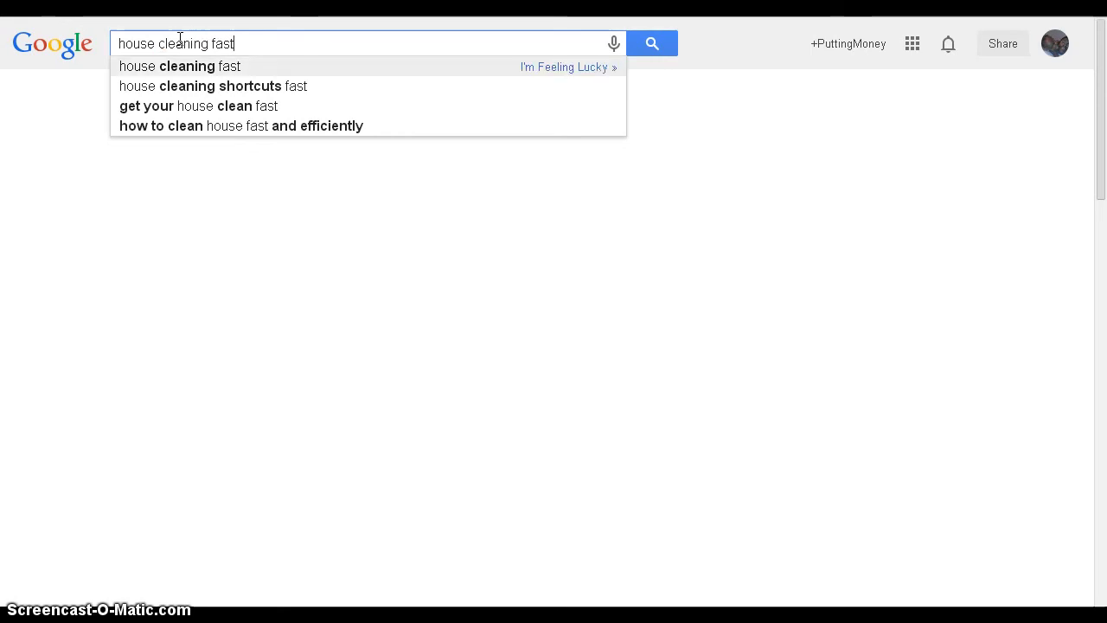
{"action": "key", "text": "Down"}
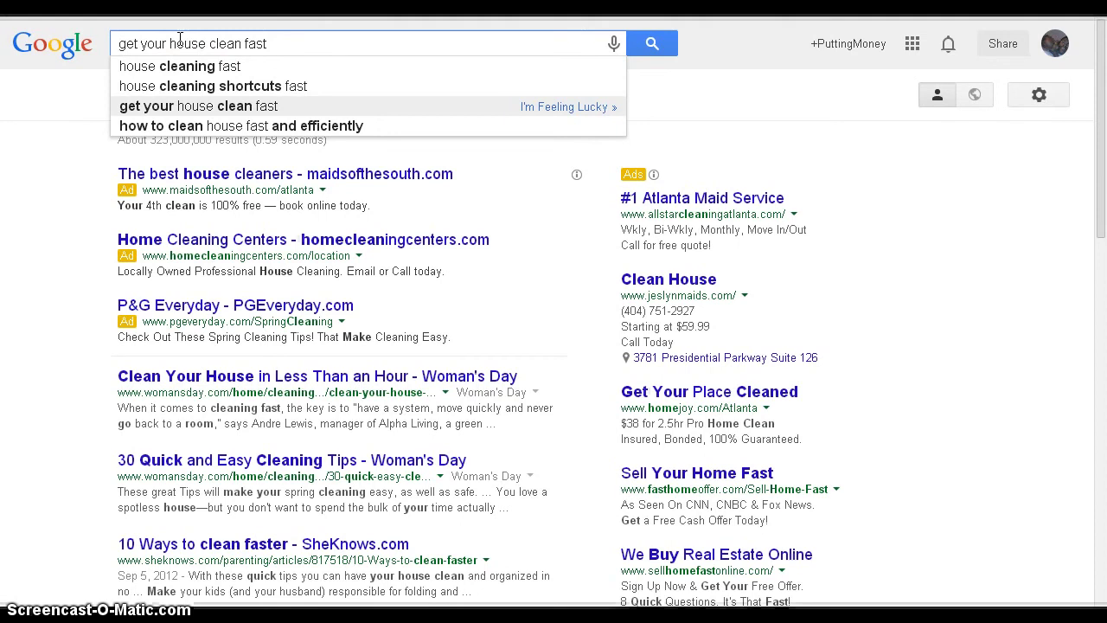
{"action": "key", "text": "Return"}
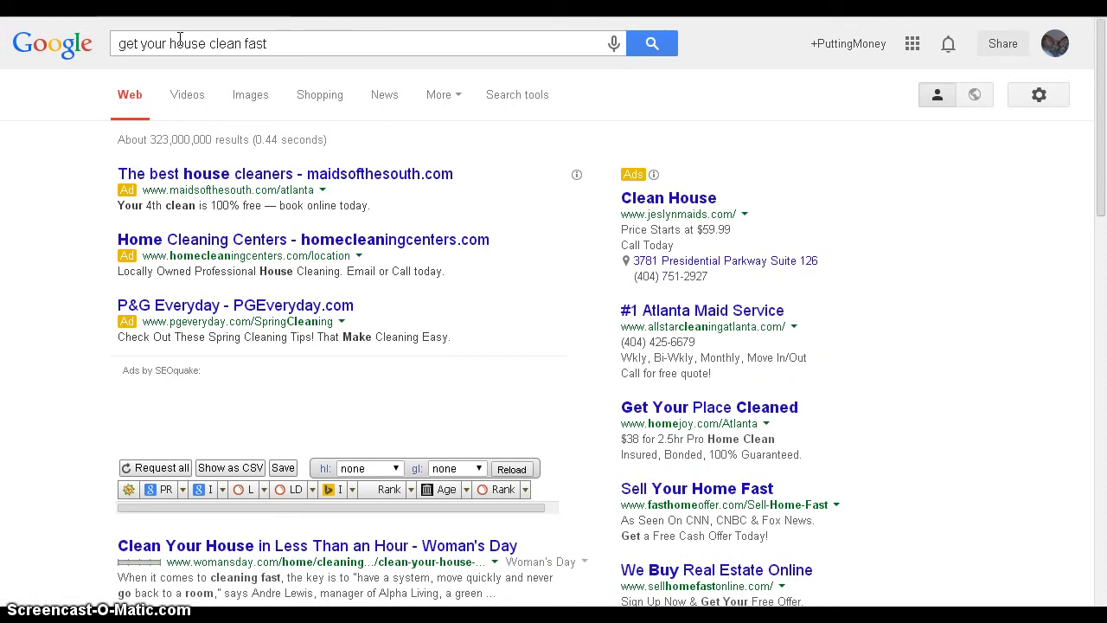
Step: Enclose the query in quotation marks and search for the exact phrase "get your house clean fast"
{"action": "left_click", "coordinate": [321, 41]}
{"action": "type", "text": "t"}
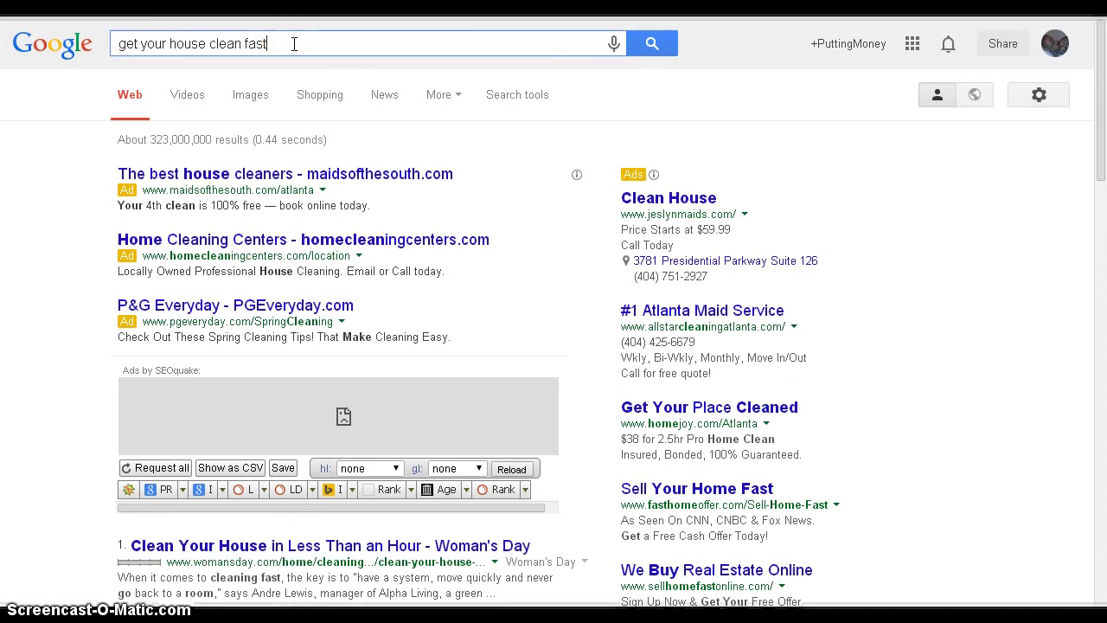
{"action": "type", "text": "\""}
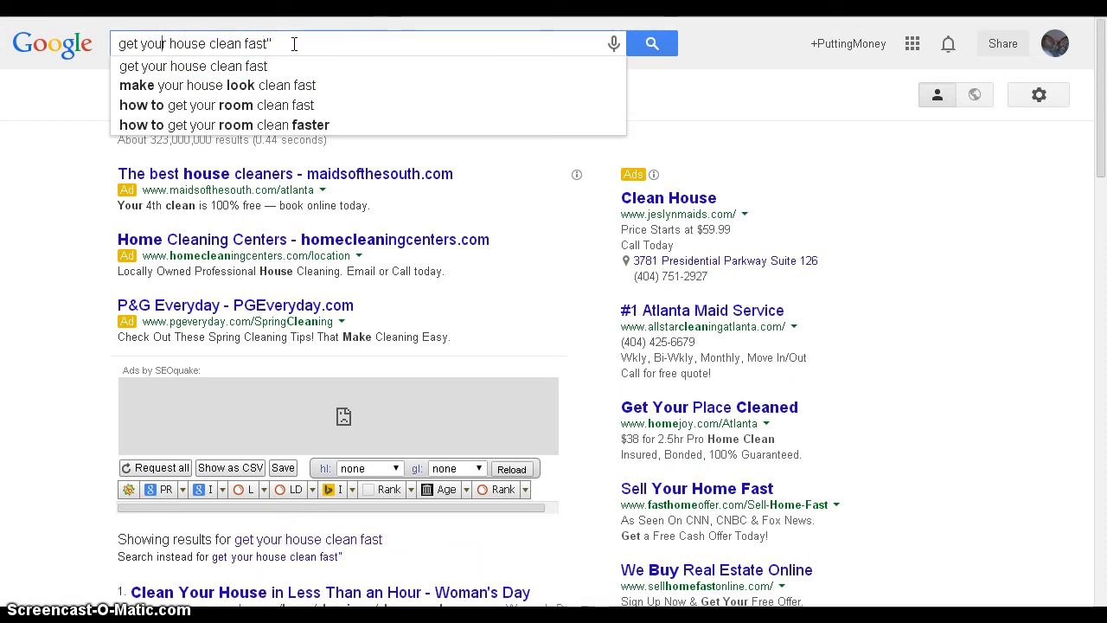
{"action": "key", "text": "Home"}
{"action": "type", "text": "\""}
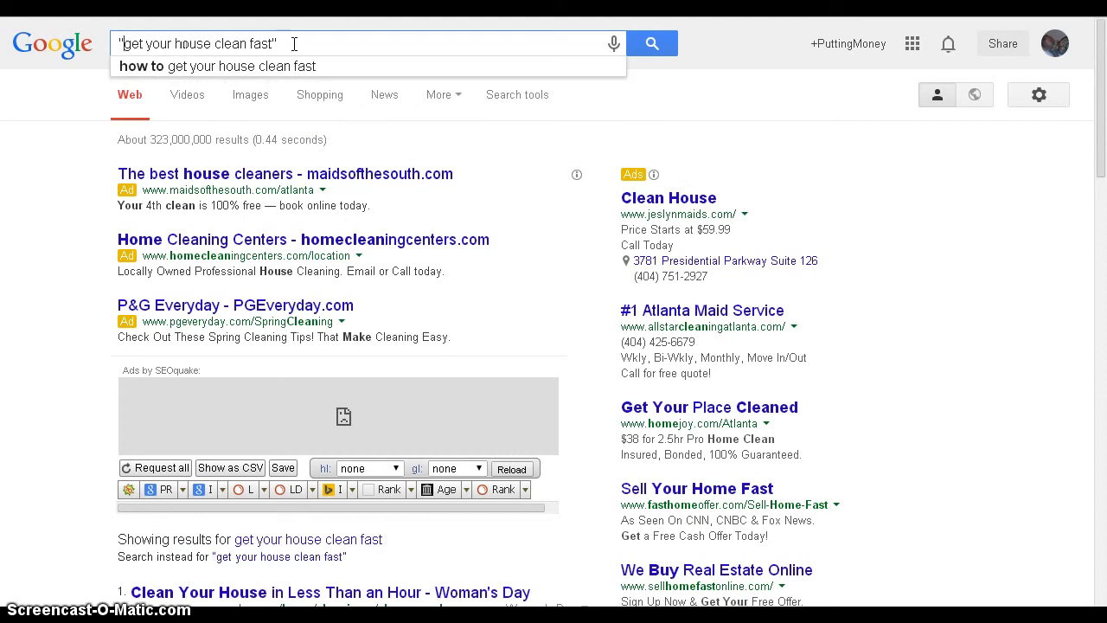
{"action": "left_click", "coordinate": [266, 40]}
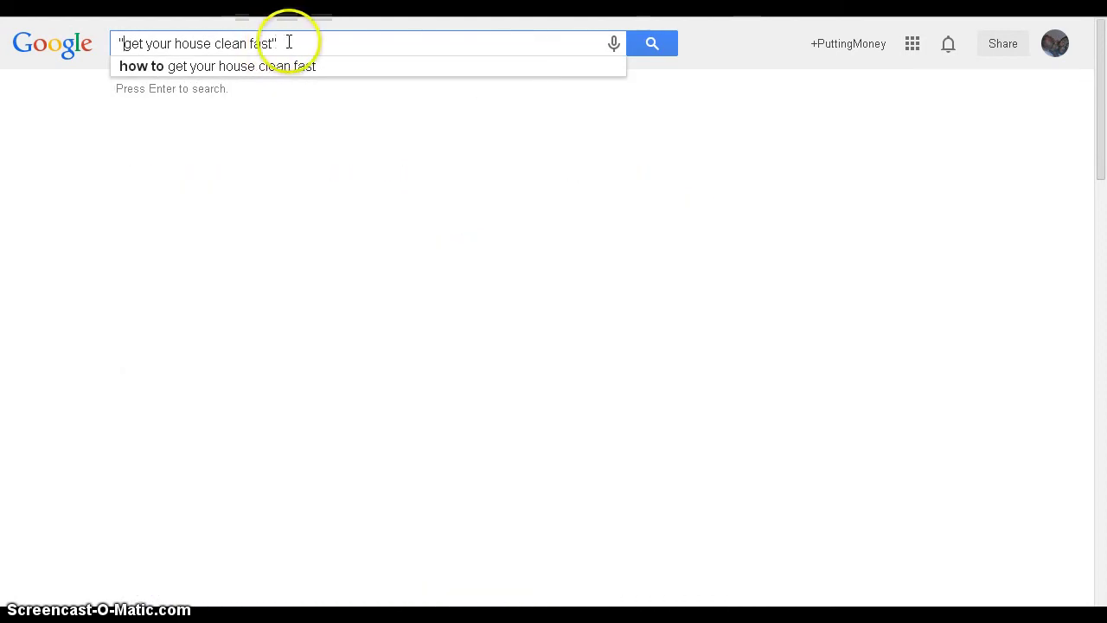
{"action": "left_click", "coordinate": [295, 42]}
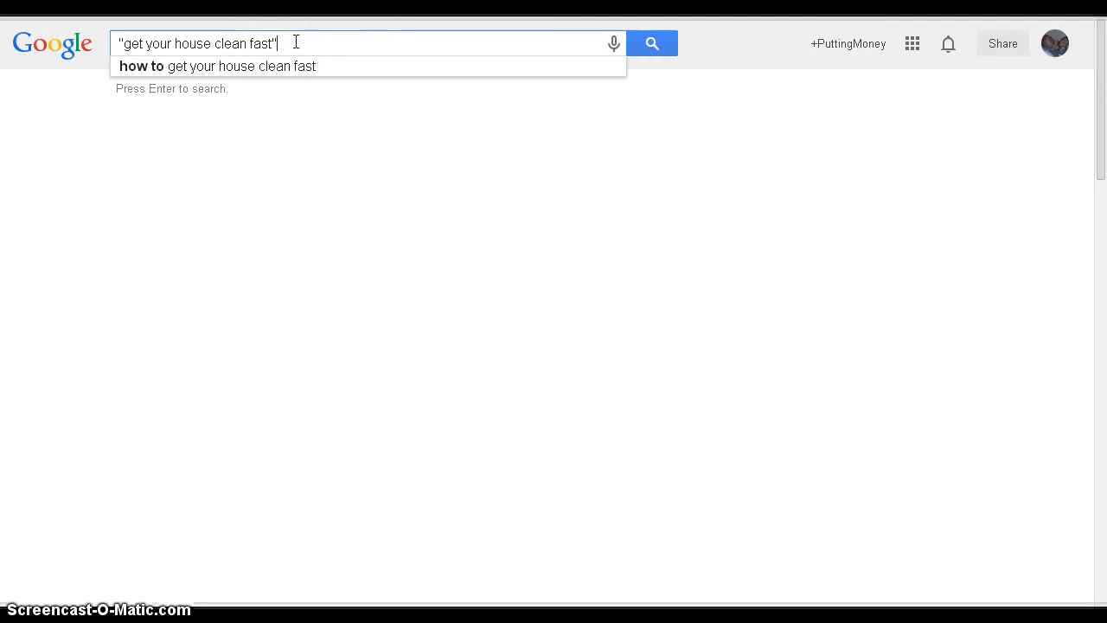
{"action": "left_click", "coordinate": [287, 38]}
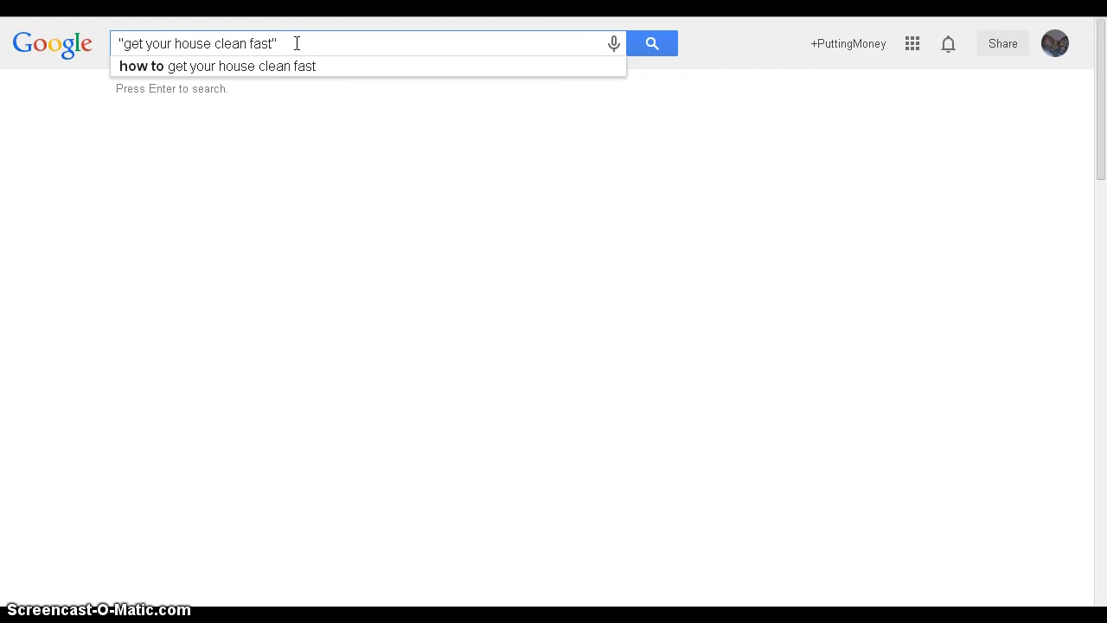
{"action": "left_click", "coordinate": [286, 42]}
{"action": "left_click", "coordinate": [317, 42]}
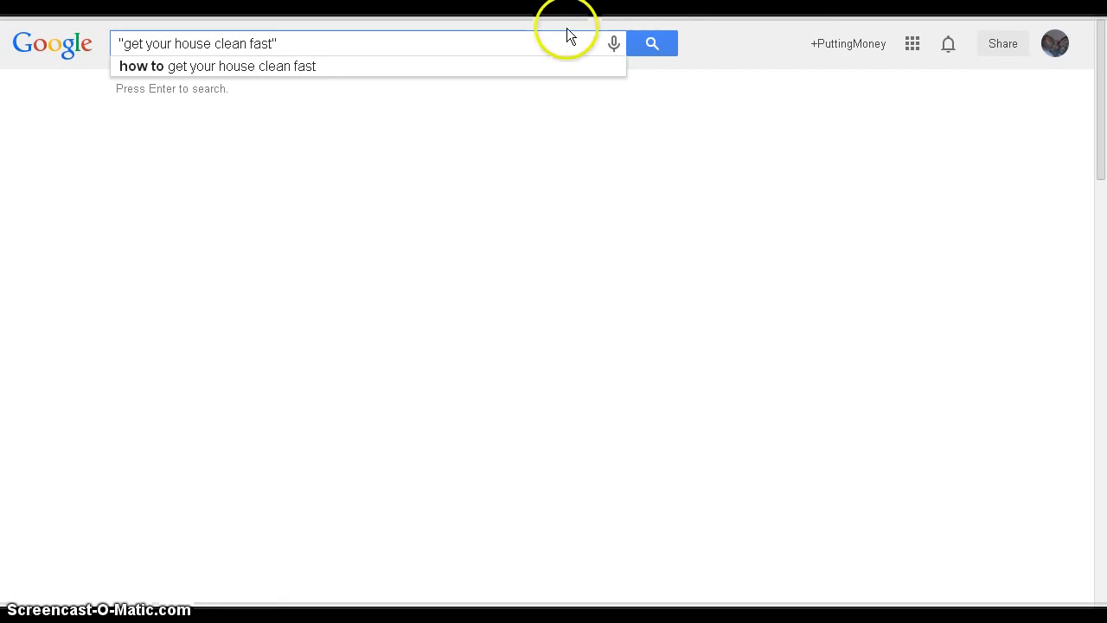
{"action": "left_click", "coordinate": [653, 44]}
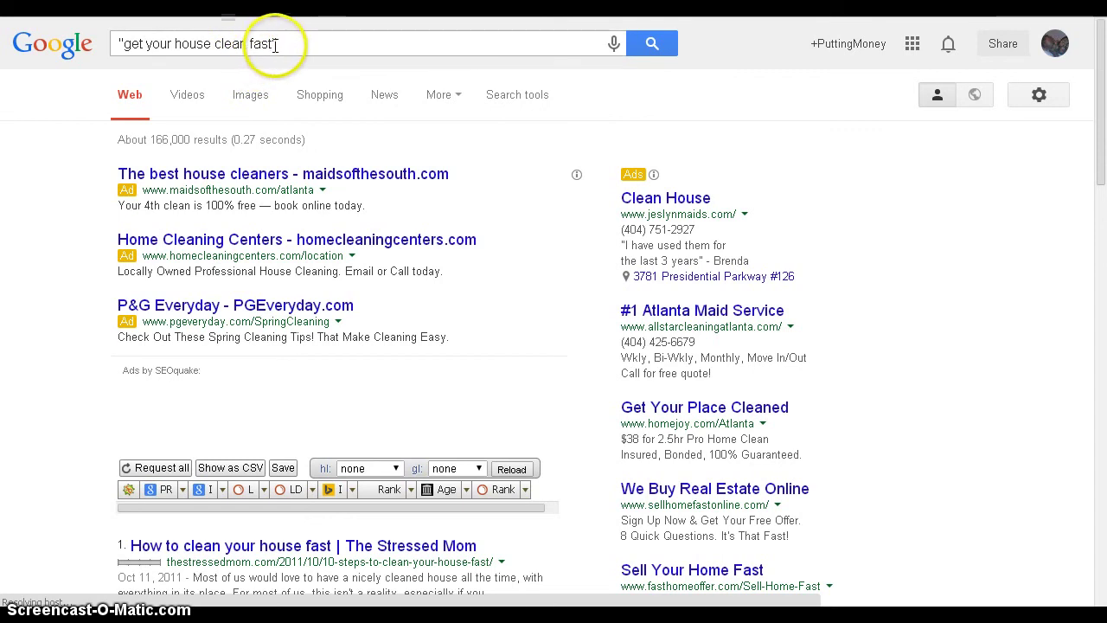
Step: Copy the quoted query, switch to the "KEYWORDS - cleaning 3 kings" spreadsheet in Google Sheets, and select cell E7 under 5 WORD
{"action": "left_click_drag", "start_coordinate": [278, 43], "coordinate": [121, 65]}
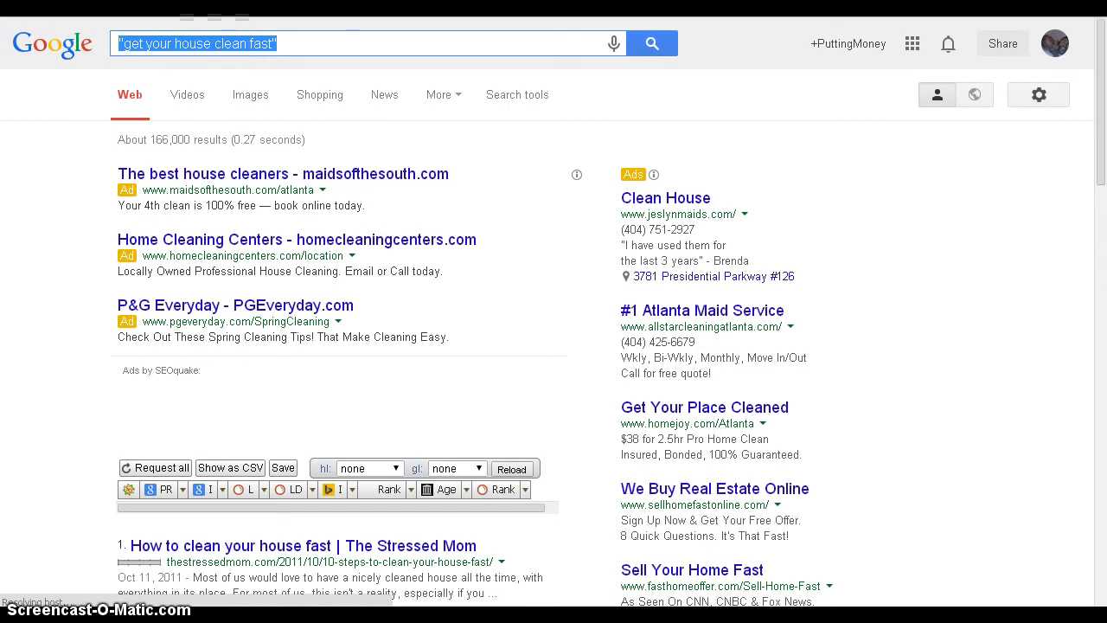
{"action": "key", "text": "ctrl+Tab"}
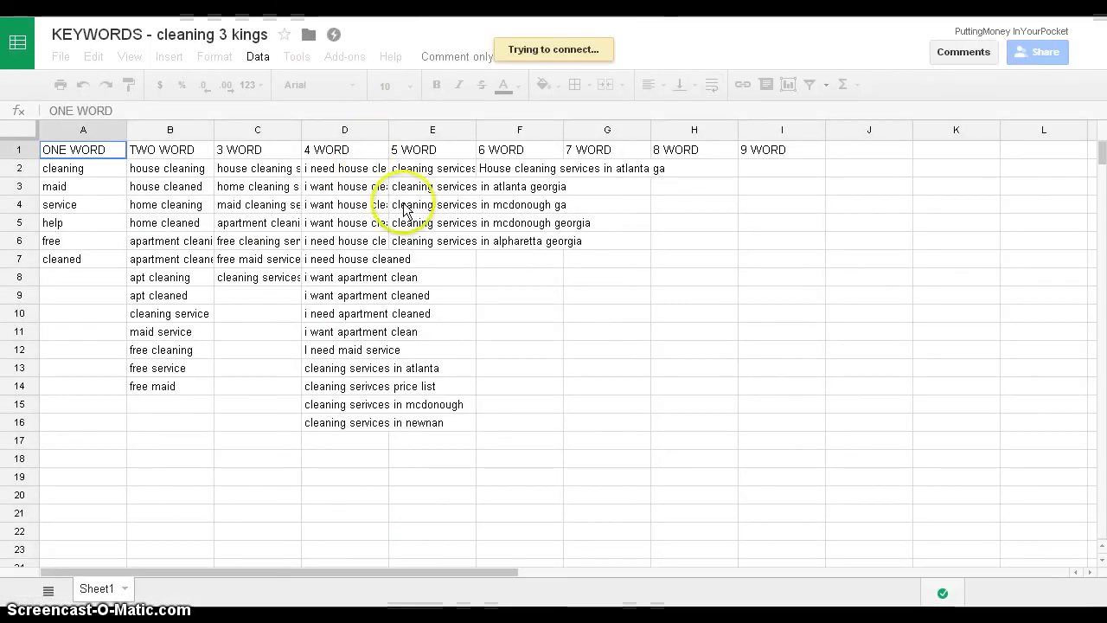
{"action": "left_click", "coordinate": [432, 259]}
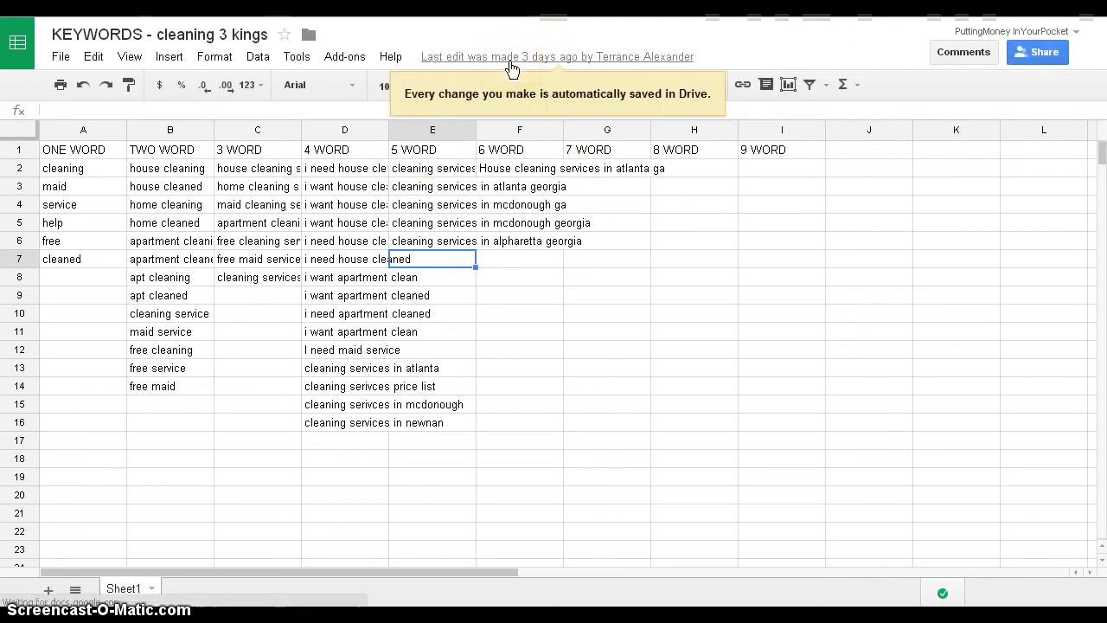
Step: Try to enter the phrase "get your house clean fast" in cell E7 of the 5 WORD column
{"action": "double_click", "coordinate": [415, 259]}
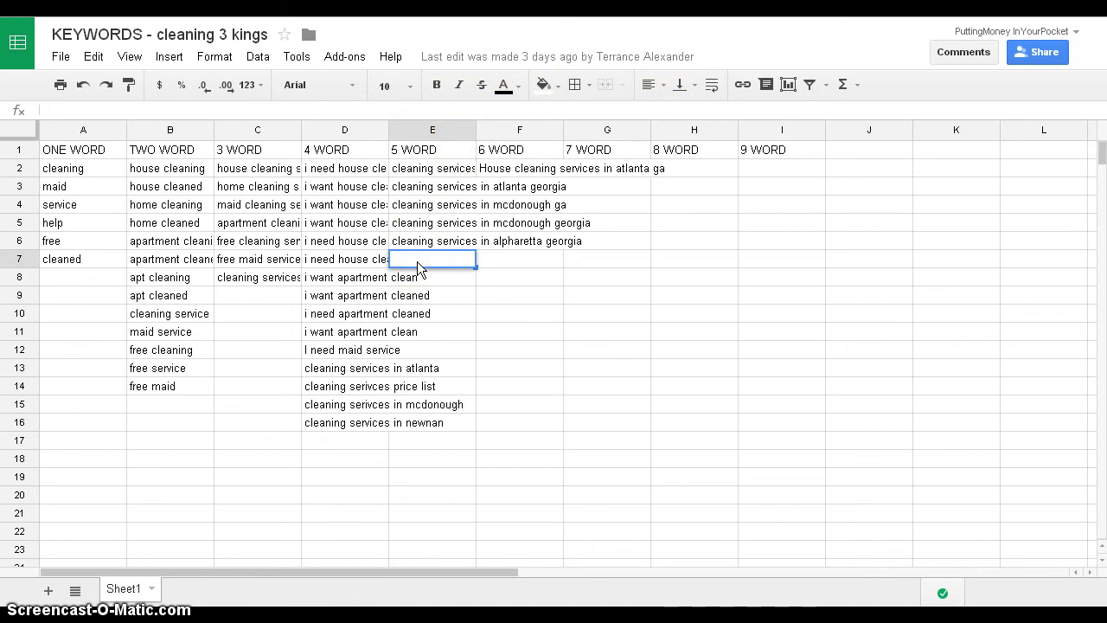
{"action": "type", "text": "clean fast\""}
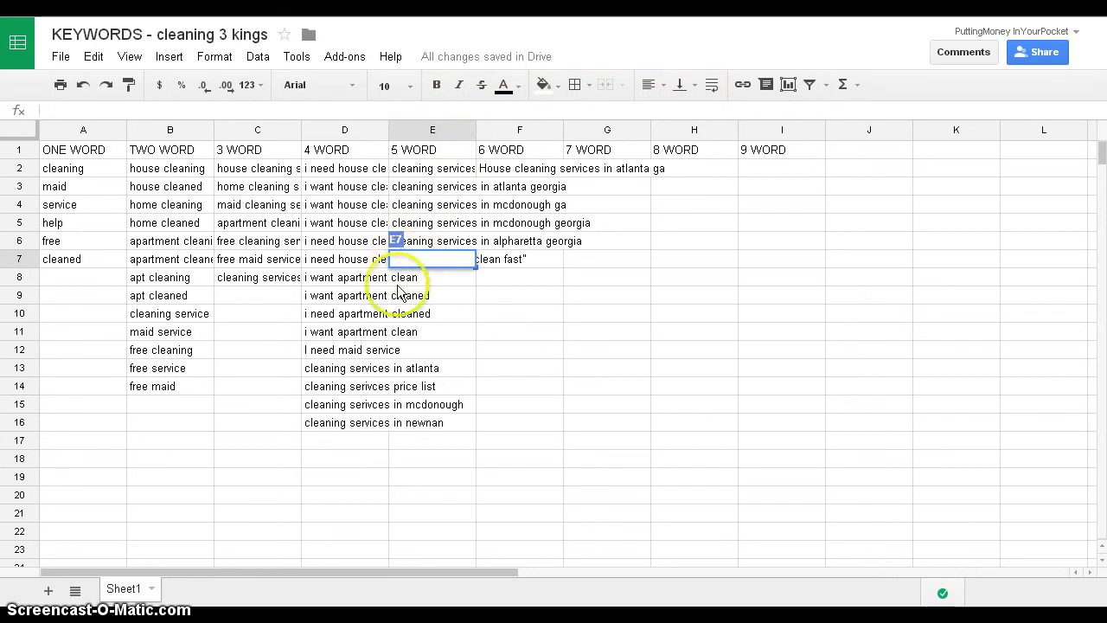
{"action": "left_click", "coordinate": [423, 281]}
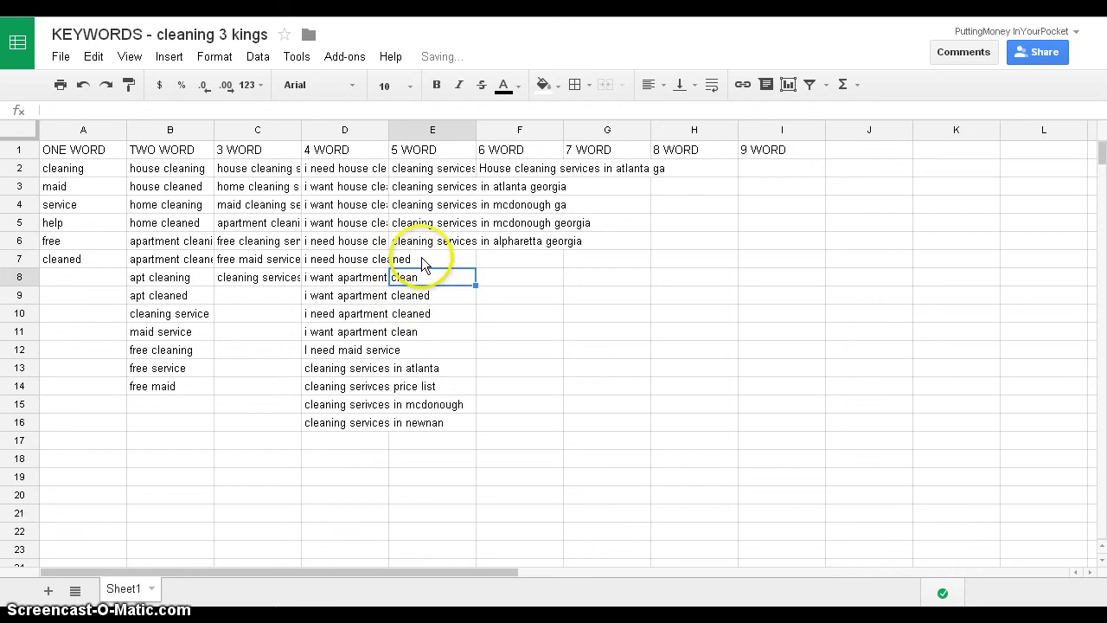
{"action": "left_click", "coordinate": [422, 259]}
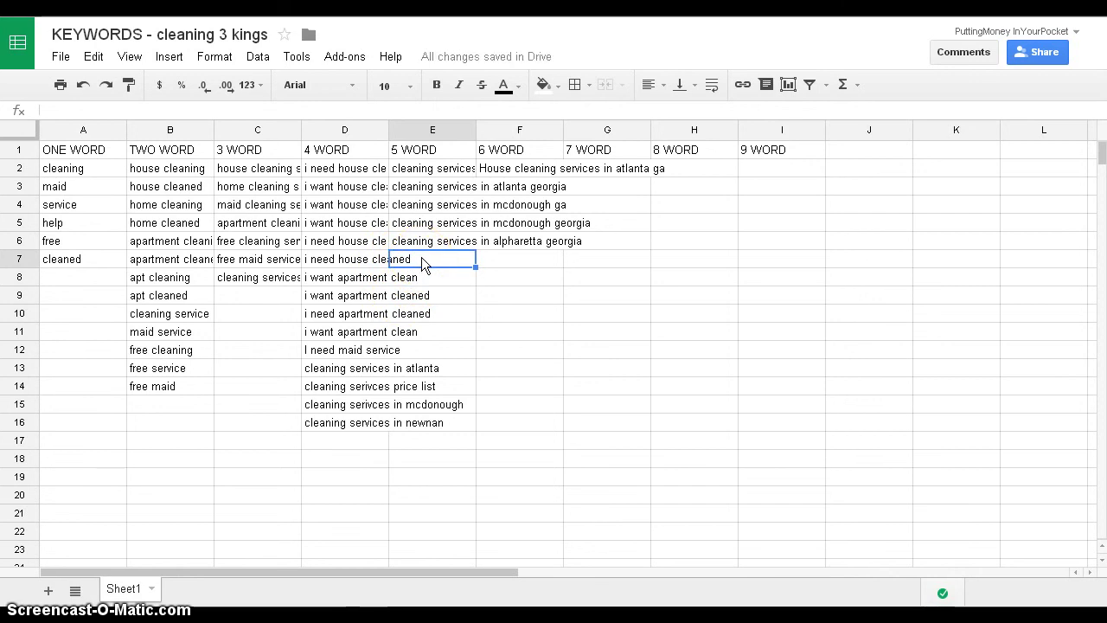